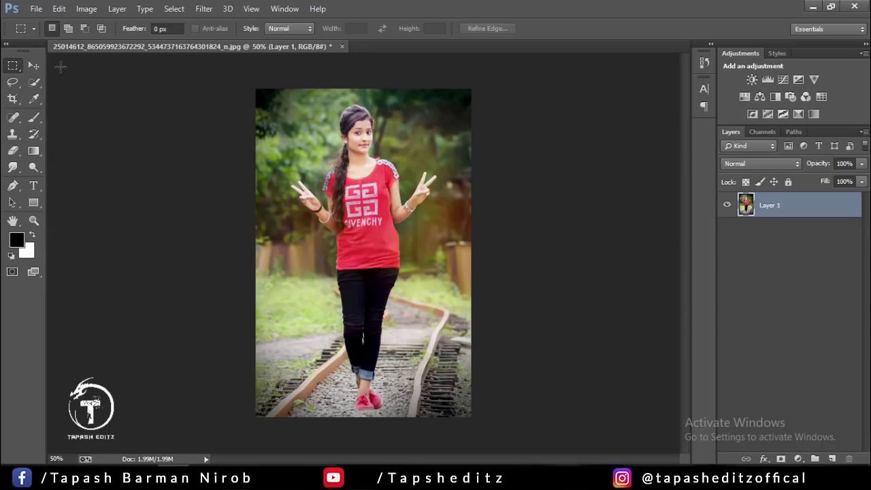
# - Select the Move tool with the railway-track photo open as Layer 1
pyautogui.click(34, 66)
# - Quick-select the girl's hair, face and red shirt down to the waist, then zoom in
pyautogui.click(38, 82)
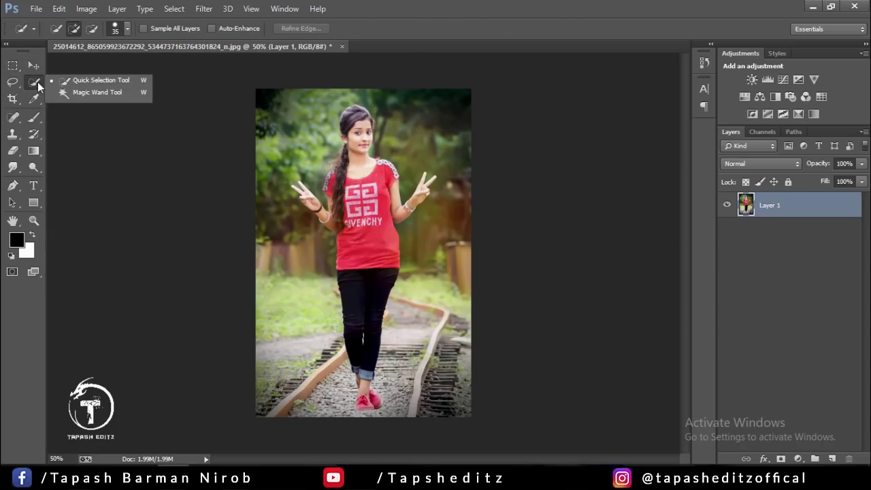
pyautogui.click(88, 81)
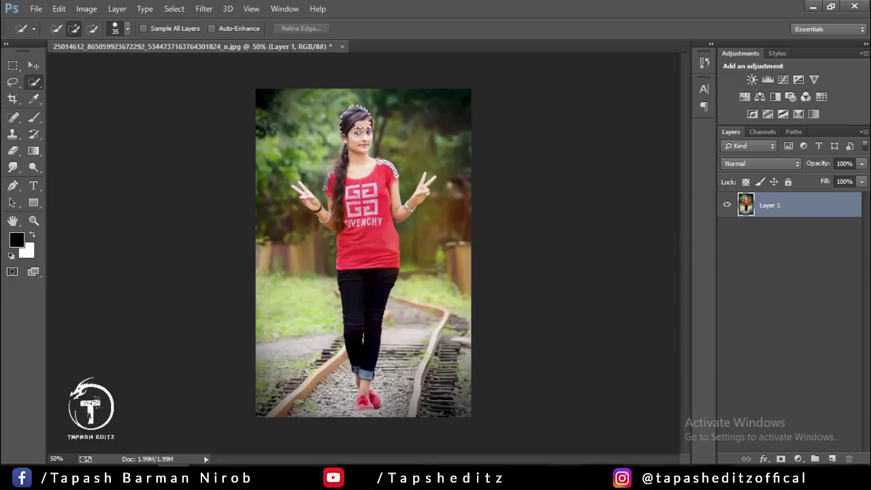
pyautogui.moveTo(351, 180)
pyautogui.mouseDown()
pyautogui.moveTo(354, 231)
pyautogui.moveTo(339, 183)
pyautogui.mouseUp()
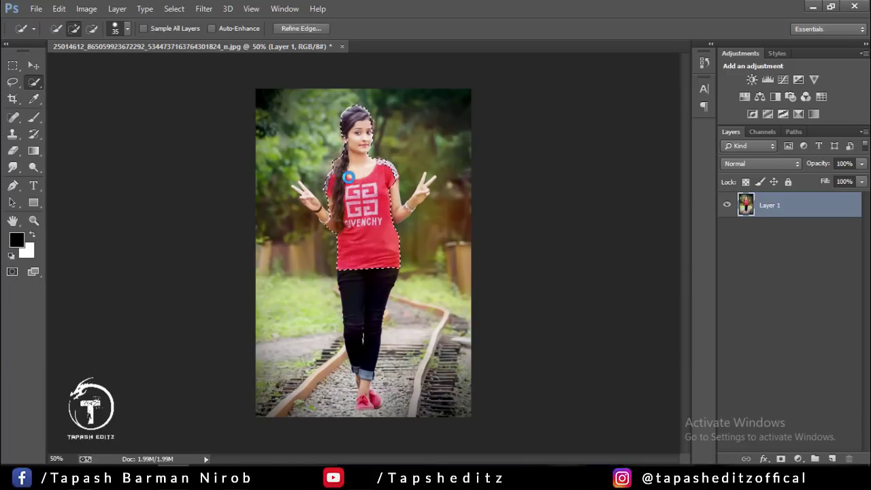
pyautogui.hotkey('ctrl', '+')
pyautogui.hotkey('ctrl', '+')
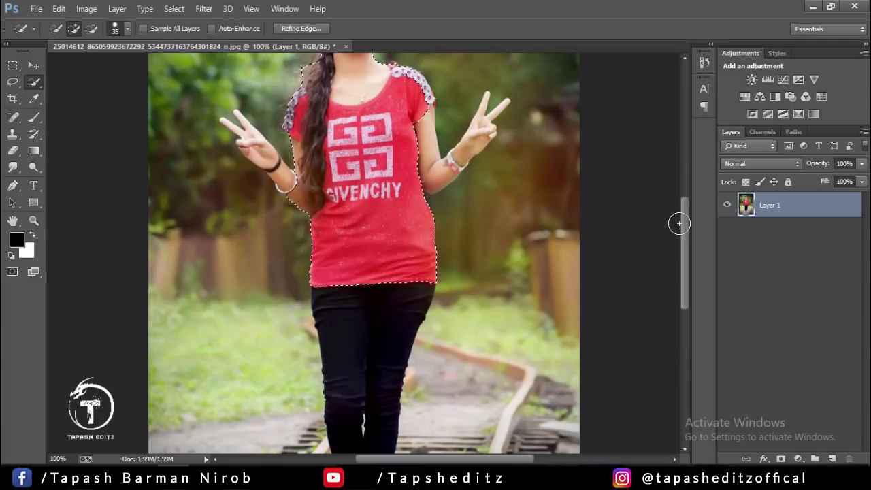
# - Subtract stray background near the hair from the selection, then shrink the brush
pyautogui.moveTo(684, 218); pyautogui.dragTo(683, 189)
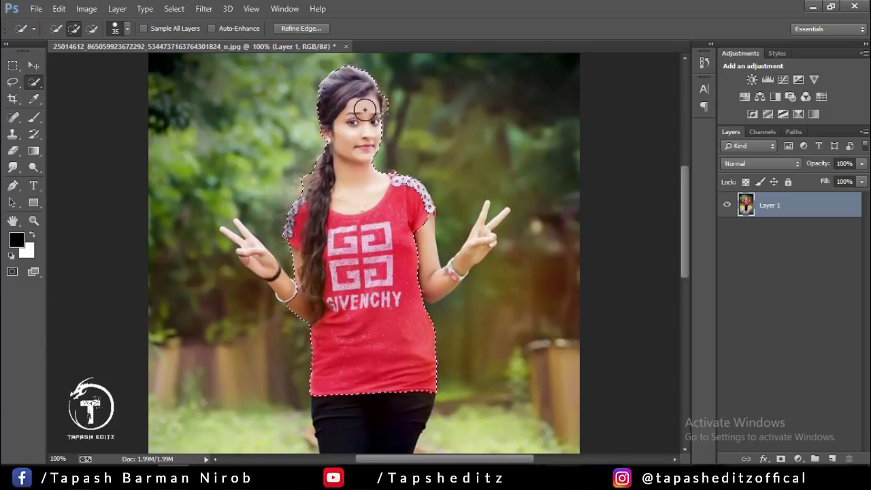
pyautogui.click(96, 27)
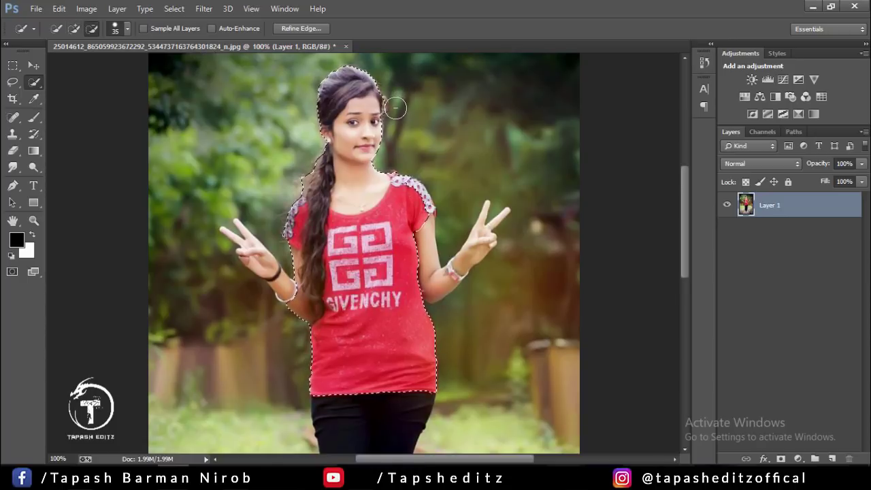
pyautogui.moveTo(684, 199); pyautogui.dragTo(688, 229)
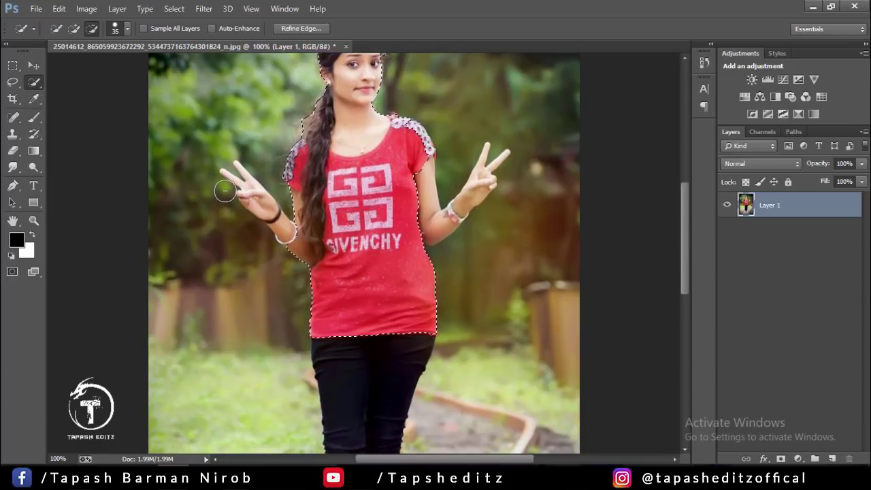
pyautogui.press('[')
pyautogui.press('[')
pyautogui.press('[')
pyautogui.press('[')
# - Add the left hand, wrist and both sets of raised fingers to the selection
pyautogui.click(76, 29)
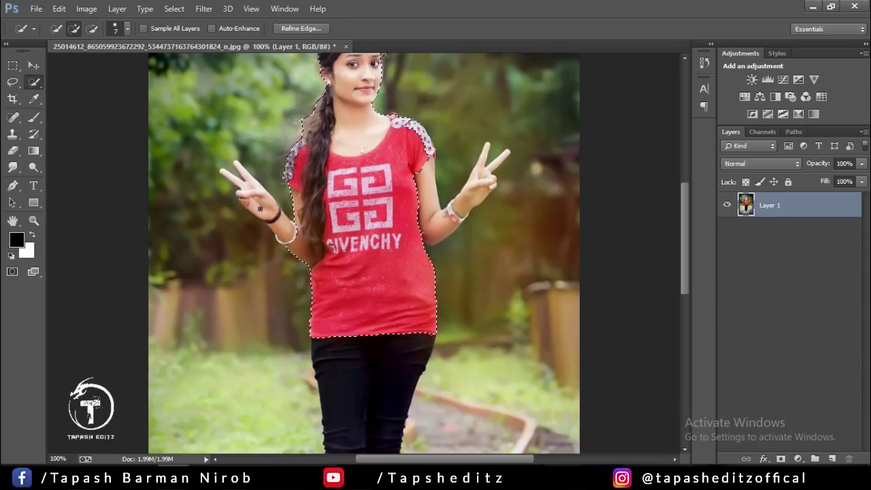
pyautogui.moveTo(259, 208); pyautogui.dragTo(288, 236)
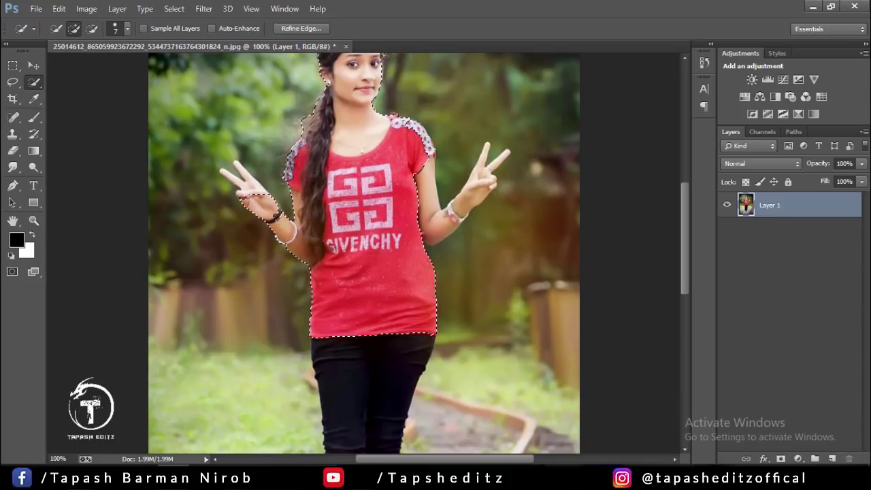
pyautogui.moveTo(256, 191); pyautogui.dragTo(233, 178)
pyautogui.moveTo(500, 164)
pyautogui.mouseDown()
pyautogui.moveTo(486, 168)
pyautogui.moveTo(443, 220)
pyautogui.mouseUp()
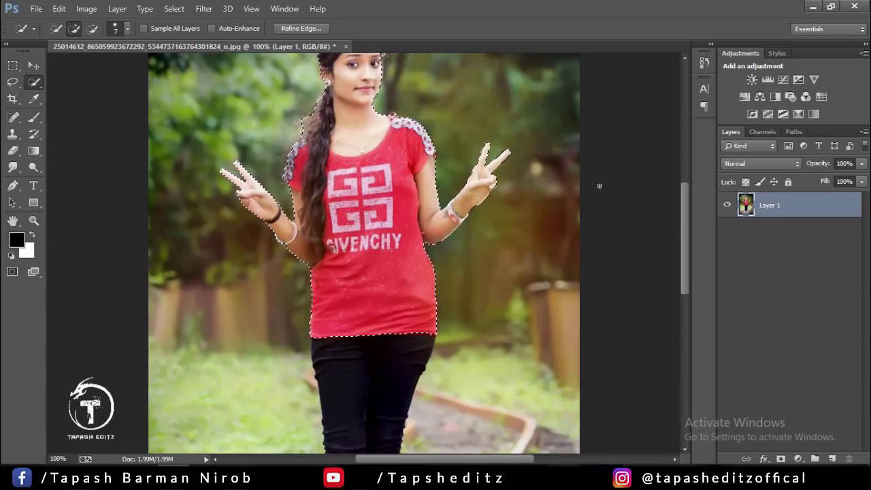
# - Extend the selection down both jeans legs and over both pink shoes, then zoom out
pyautogui.moveTo(685, 225); pyautogui.dragTo(689, 294)
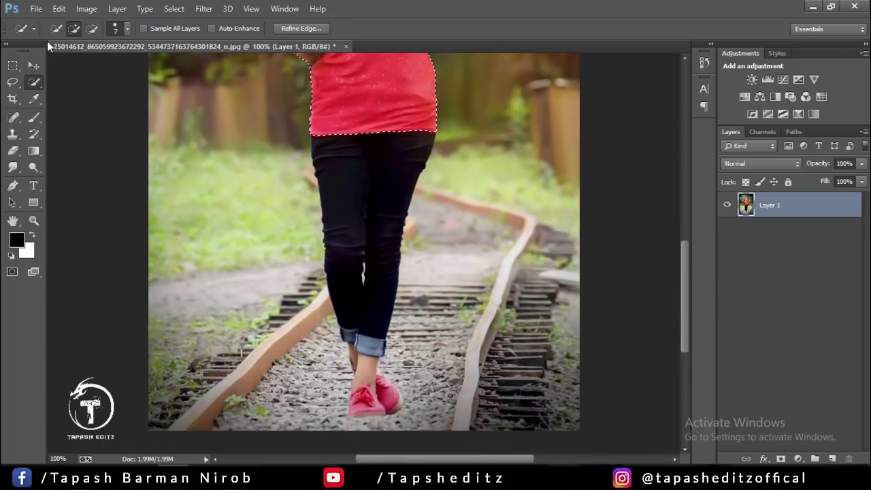
pyautogui.moveTo(371, 167); pyautogui.dragTo(365, 202)
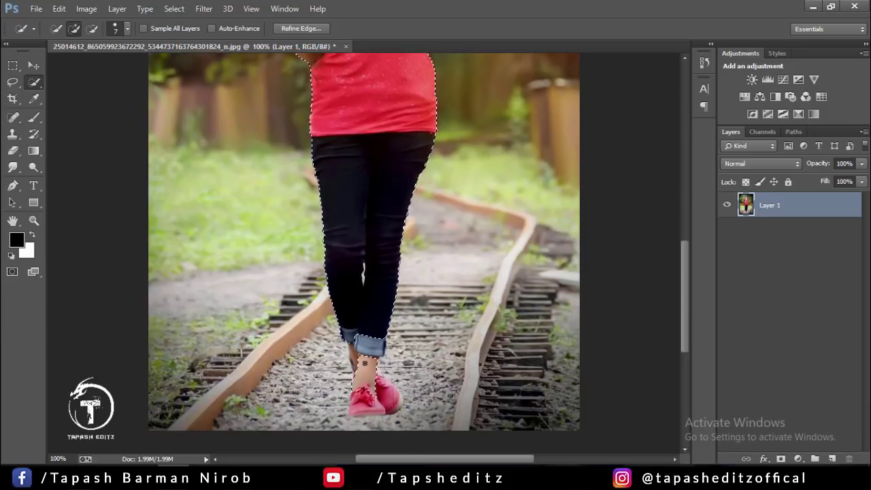
pyautogui.moveTo(356, 365); pyautogui.dragTo(362, 400)
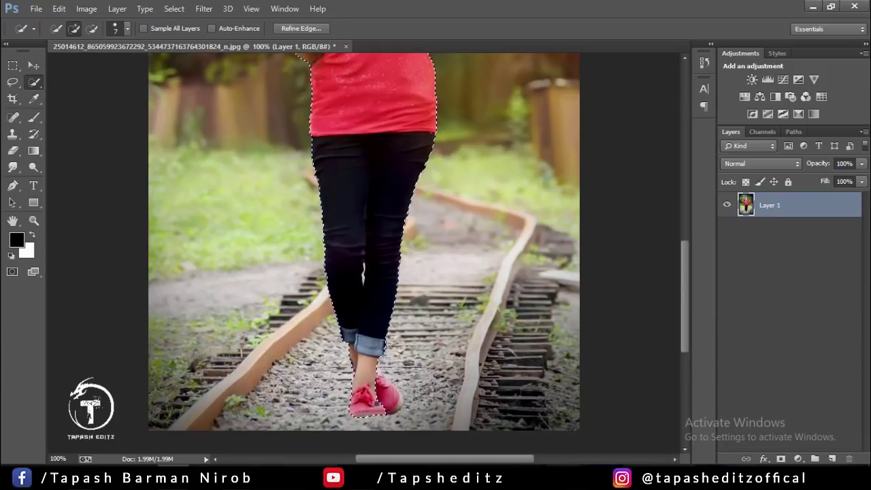
pyautogui.moveTo(378, 403); pyautogui.dragTo(393, 395)
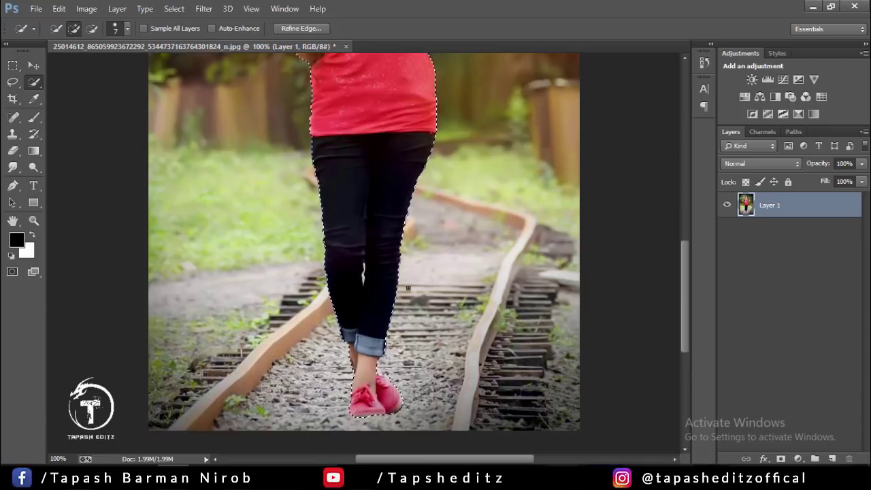
pyautogui.hotkey('ctrl', '-')
pyautogui.hotkey('ctrl', '-')
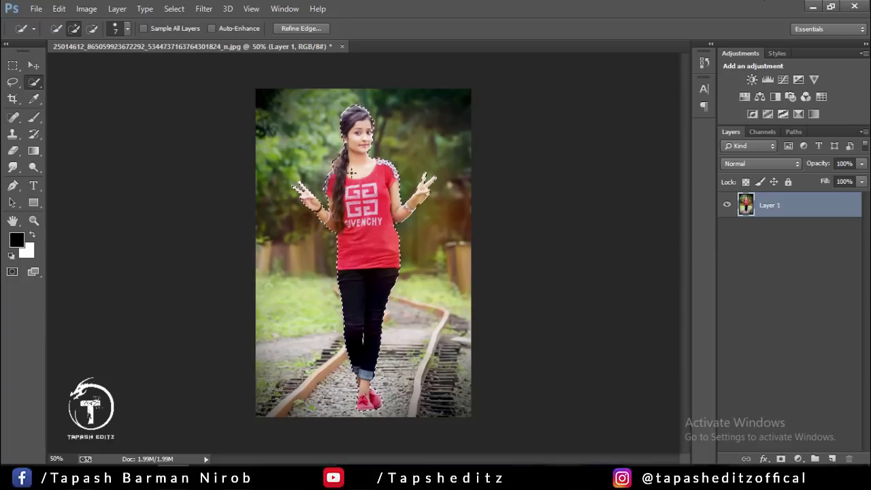
# - Mask Layer 1 to the selected girl and refine the hair edge with slightly raised contrast
pyautogui.press(']')
pyautogui.press(']')
pyautogui.press(']')
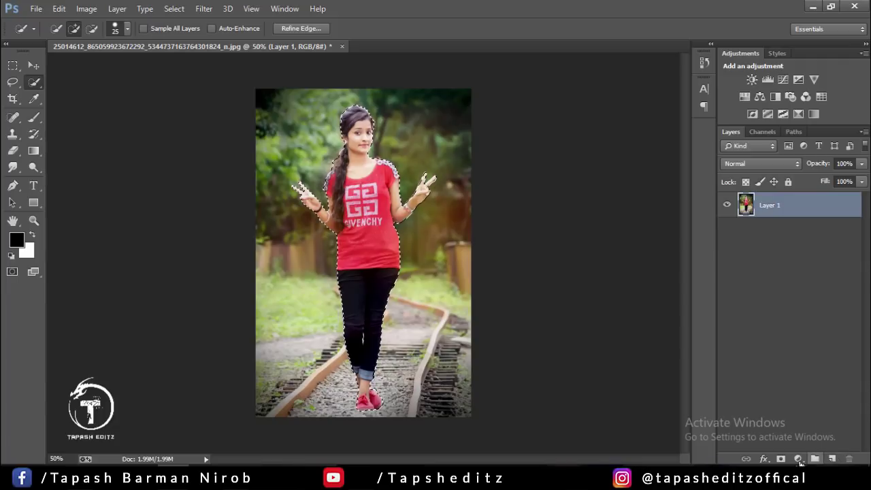
pyautogui.click(781, 460)
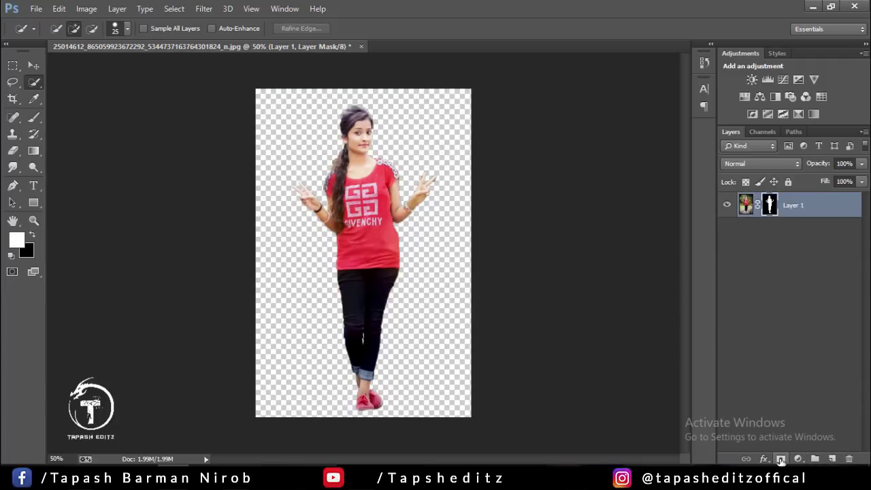
pyautogui.rightClick(770, 204)
pyautogui.click(772, 311)
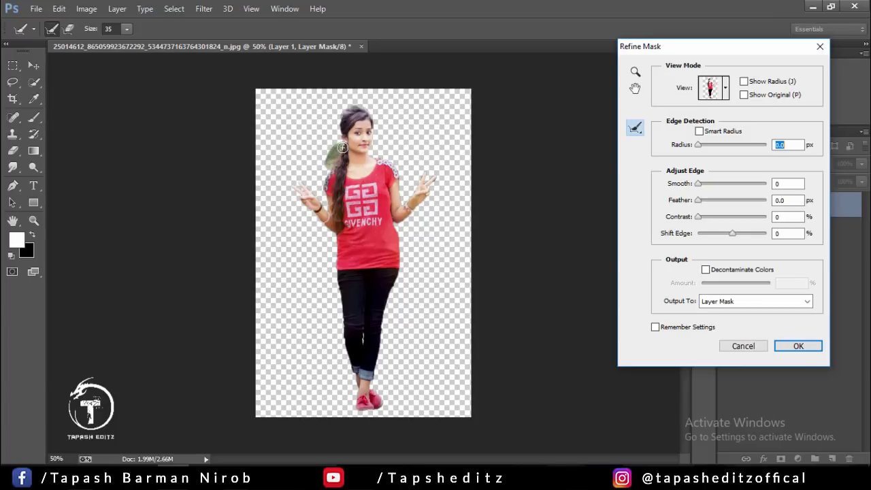
pyautogui.moveTo(342, 147); pyautogui.dragTo(341, 151)
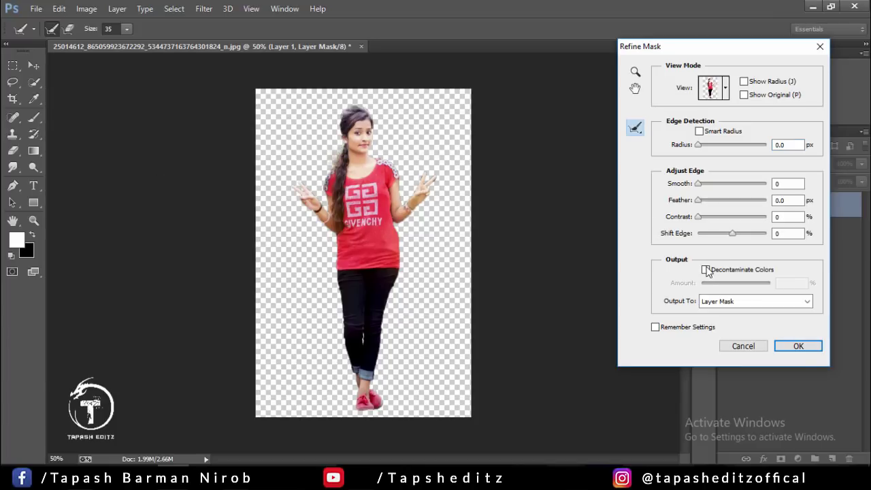
pyautogui.moveTo(699, 219); pyautogui.dragTo(705, 217)
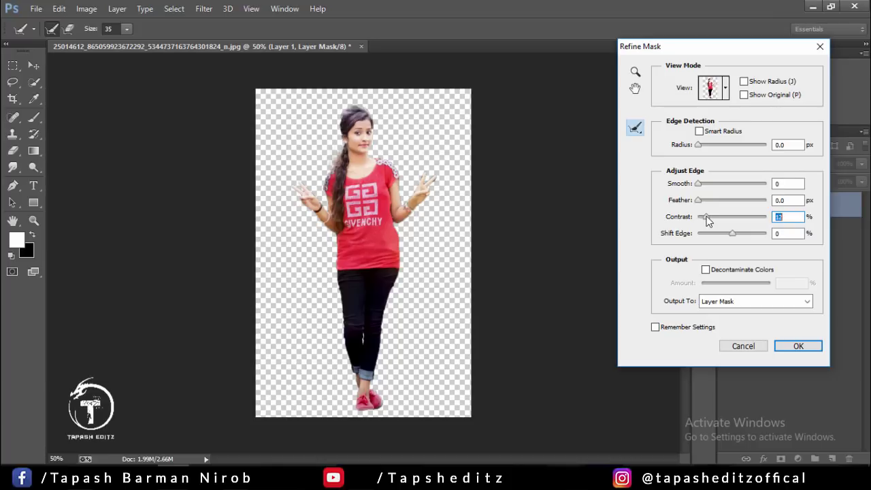
pyautogui.click(795, 347)
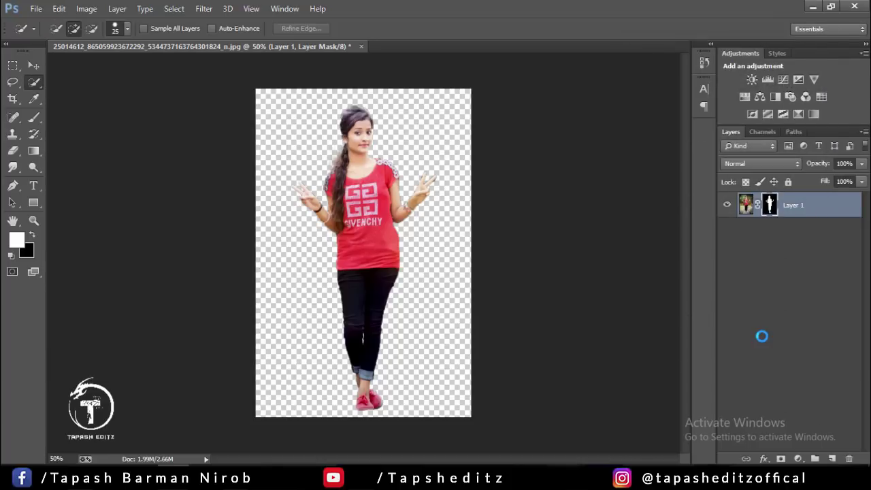
# - Duplicate Layer 1 to create Layer 1 copy
pyautogui.rightClick(773, 212)
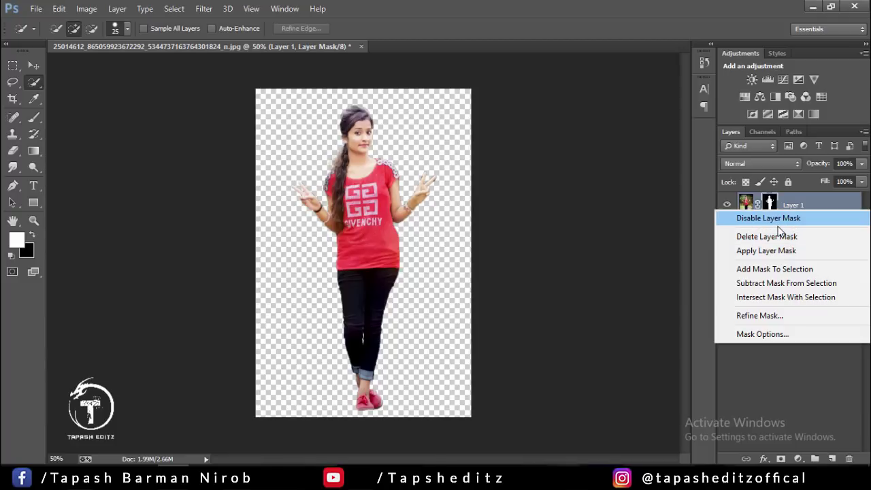
pyautogui.click(798, 375)
pyautogui.rightClick(817, 203)
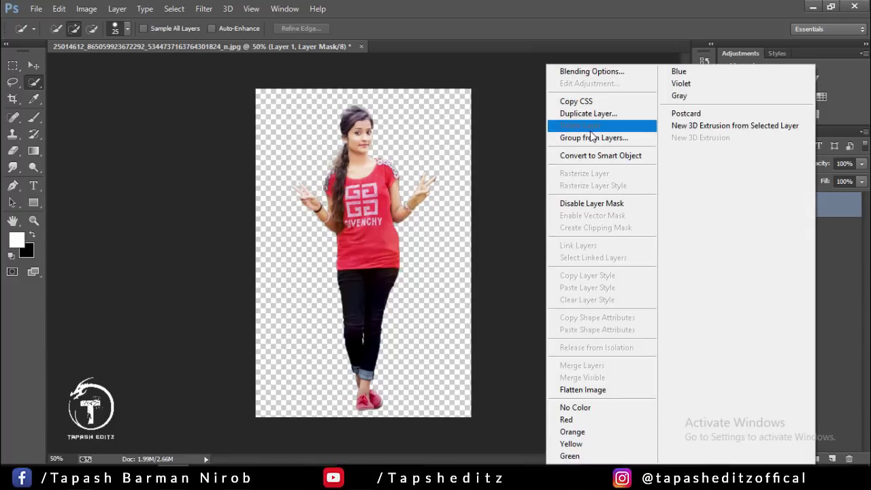
pyautogui.click(587, 114)
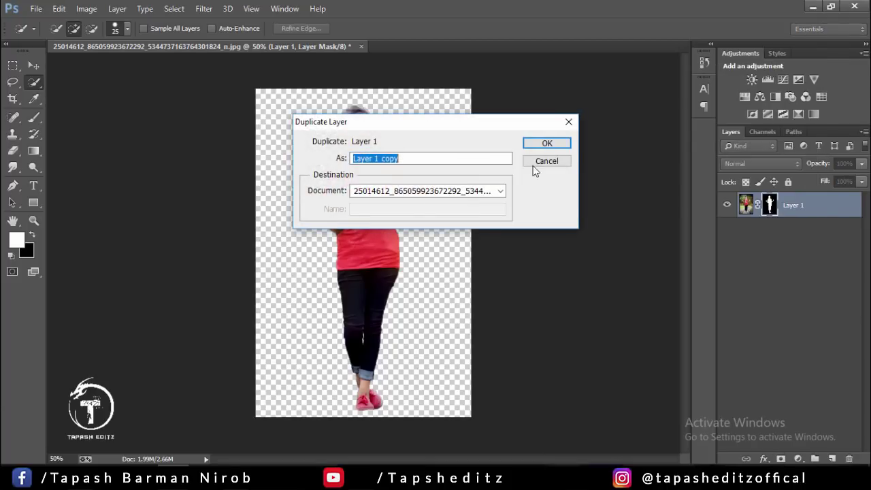
pyautogui.click(550, 143)
# - Apply Layer 1 copy's mask permanently and delete the mask from Layer 1
pyautogui.rightClick(768, 205)
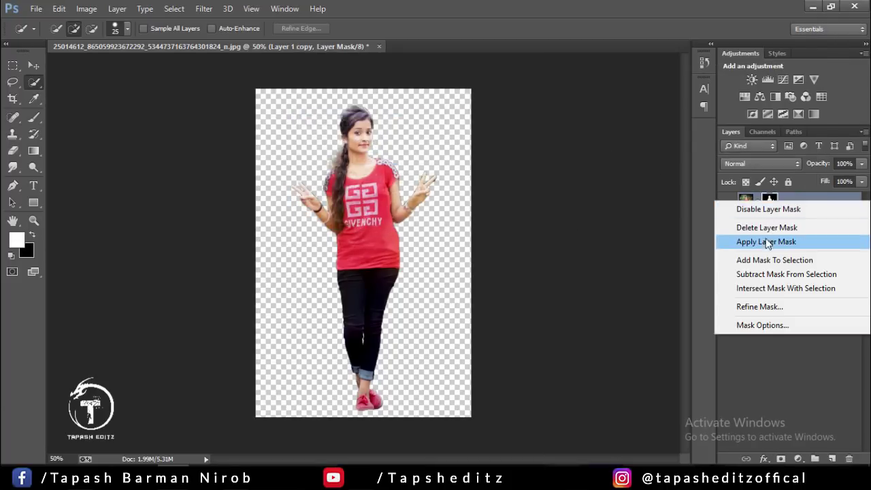
pyautogui.click(674, 239)
pyautogui.click(770, 230)
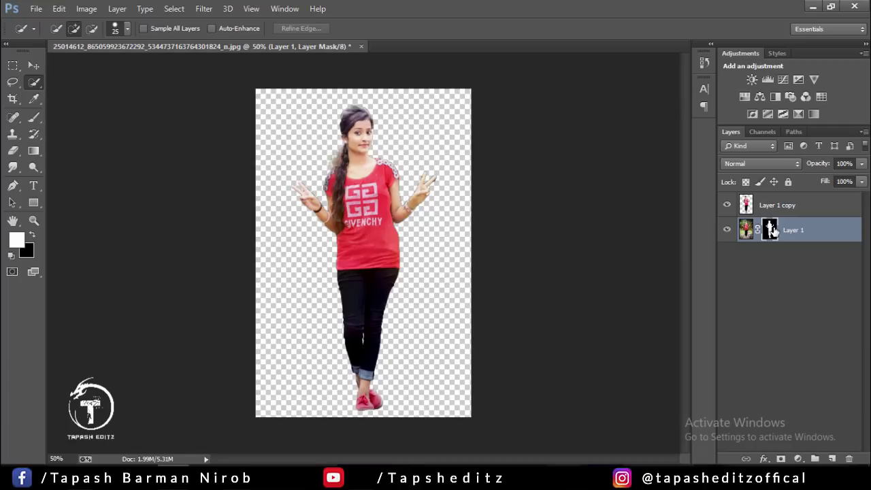
pyautogui.rightClick(771, 231)
pyautogui.click(767, 255)
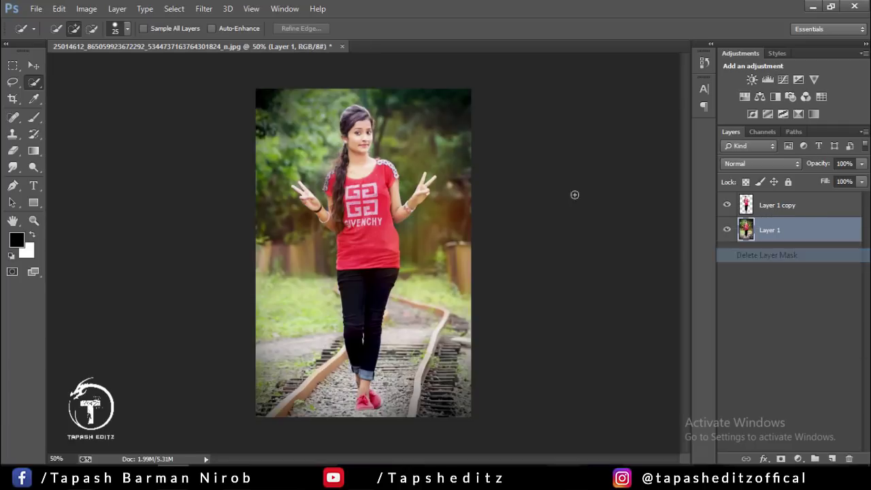
# - Rename Layer 1 to Background, check both layers' visibility, and select Layer 1 copy
pyautogui.doubleClick(778, 229)
pyautogui.write('Backgrou')
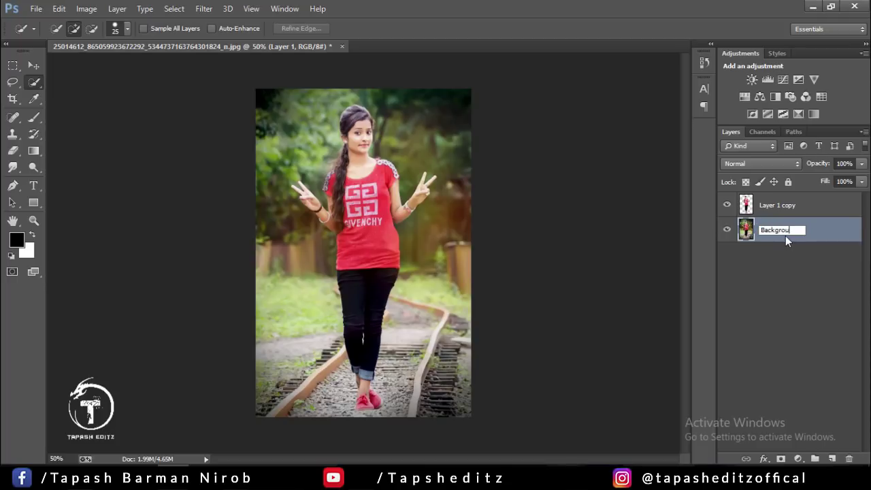
pyautogui.write('nd')
pyautogui.click(812, 234)
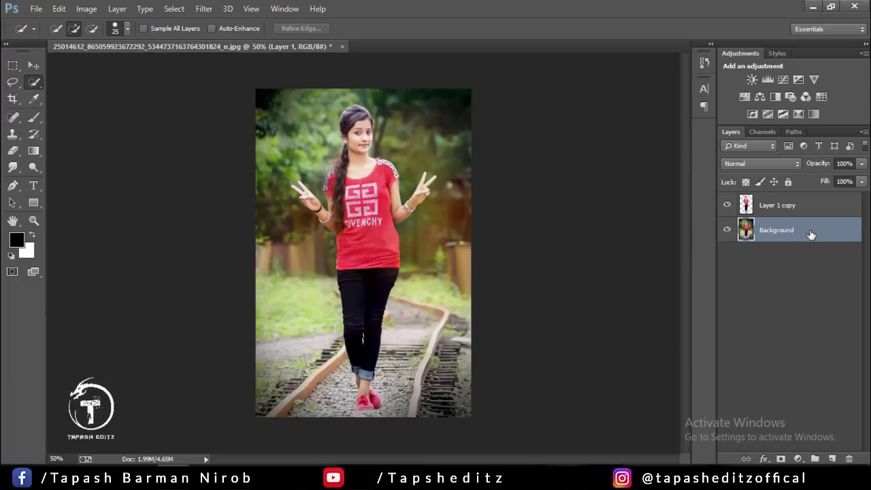
pyautogui.keyDown('alt'); pyautogui.click(726, 229); pyautogui.keyUp('alt')
pyautogui.click(726, 230)
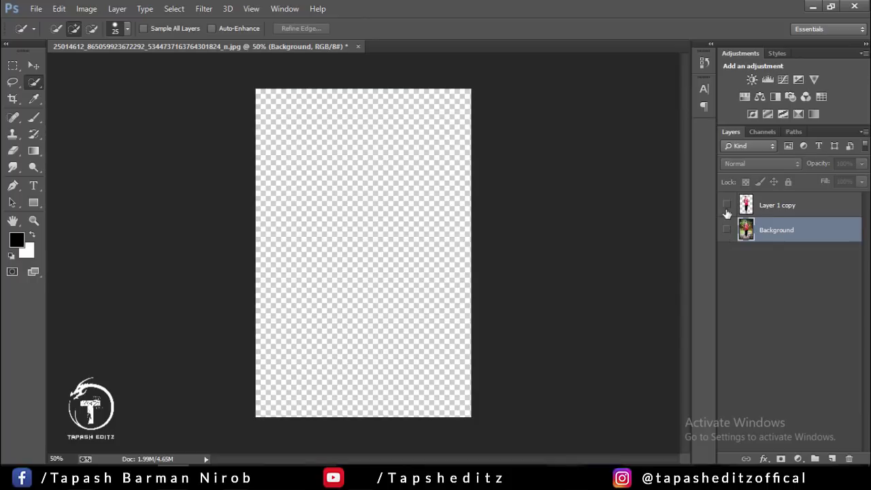
pyautogui.click(727, 206)
pyautogui.click(727, 229)
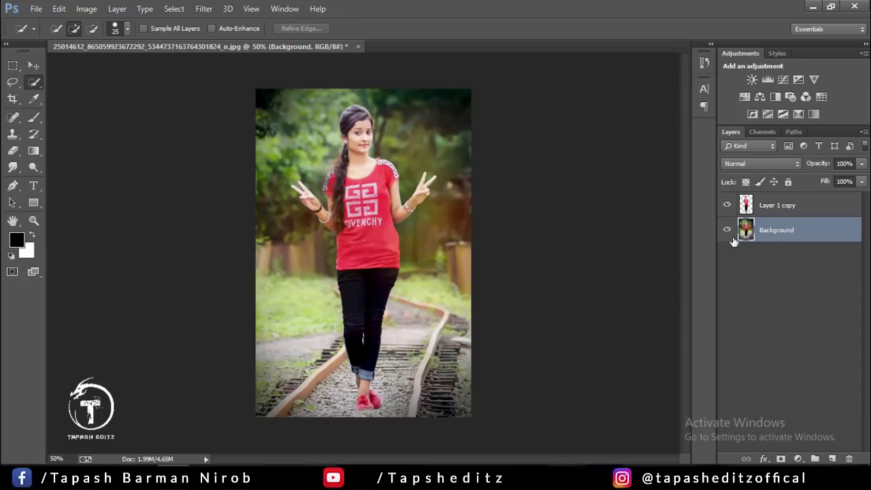
pyautogui.click(772, 207)
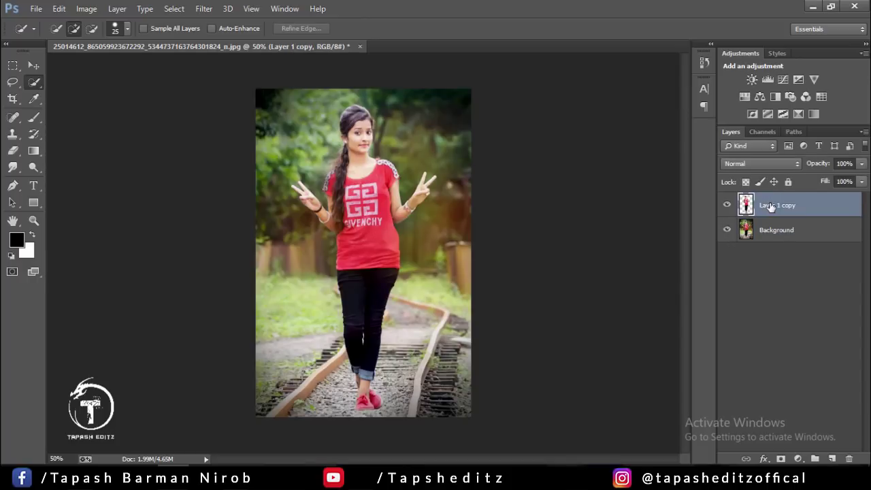
# - Load the girl's outline as a selection and expand it by 10 pixels
pyautogui.keyDown('ctrl'); pyautogui.click(747, 208); pyautogui.keyUp('ctrl')
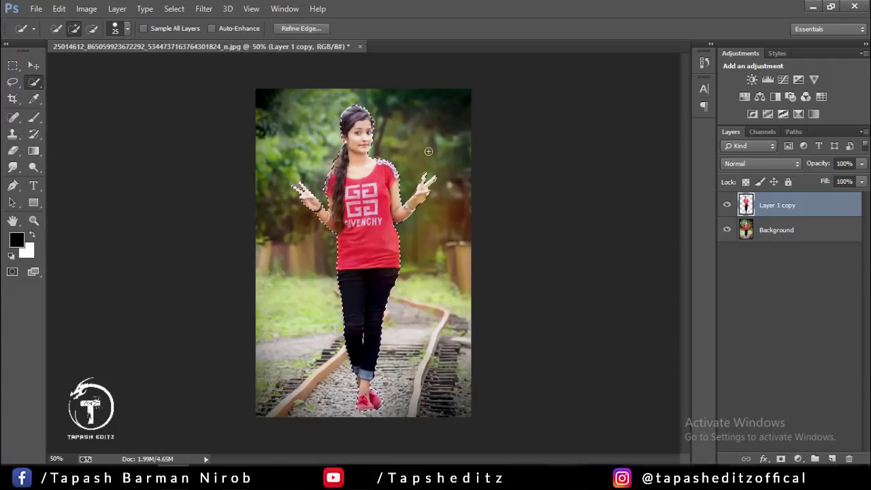
pyautogui.click(174, 8)
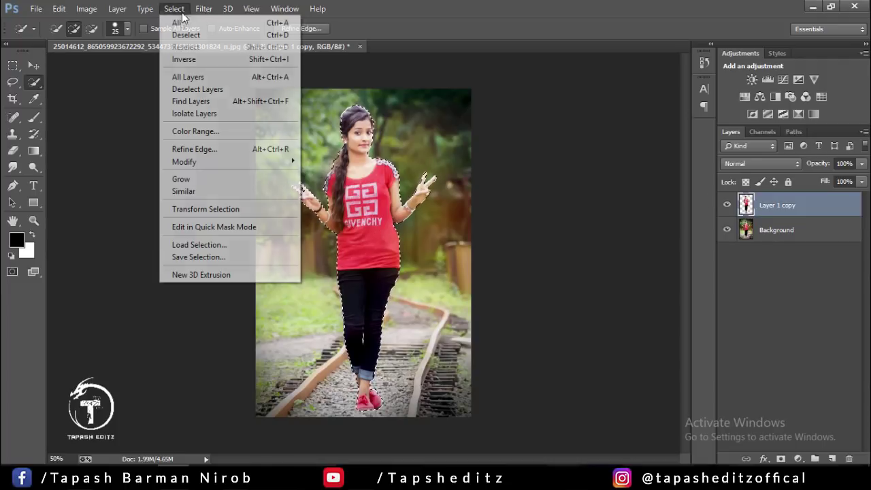
pyautogui.moveTo(206, 162)
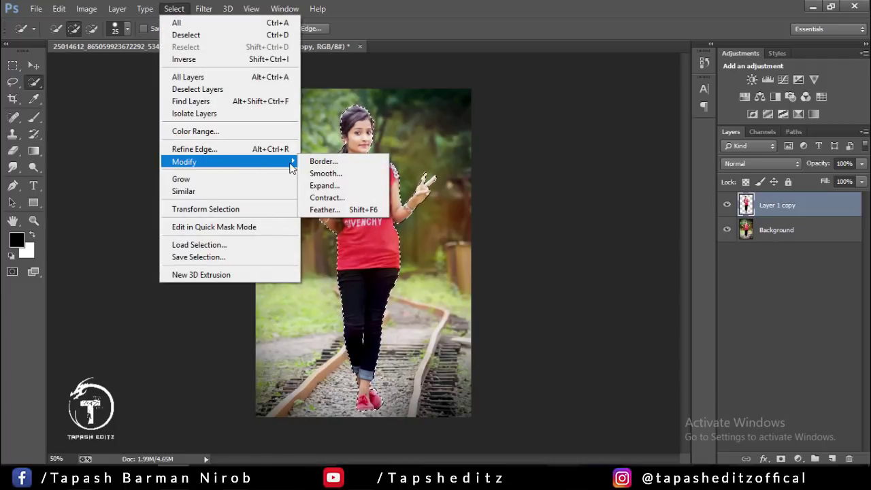
pyautogui.click(322, 186)
pyautogui.write('10')
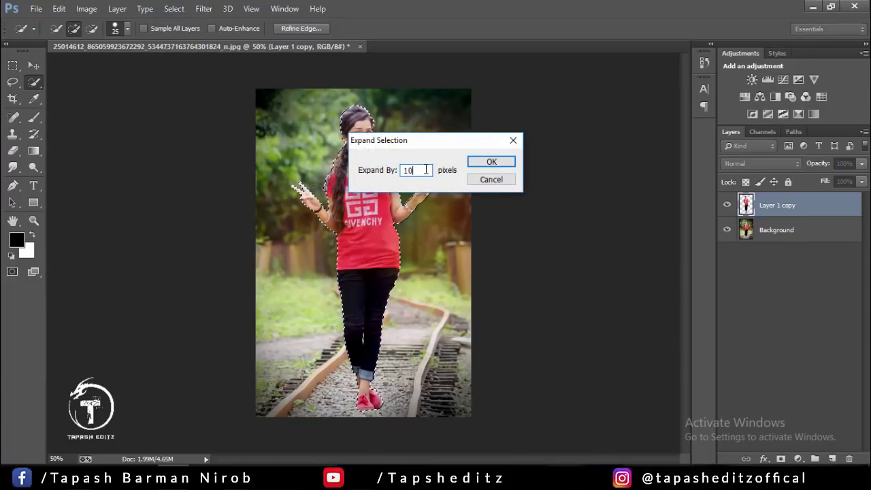
pyautogui.click(493, 162)
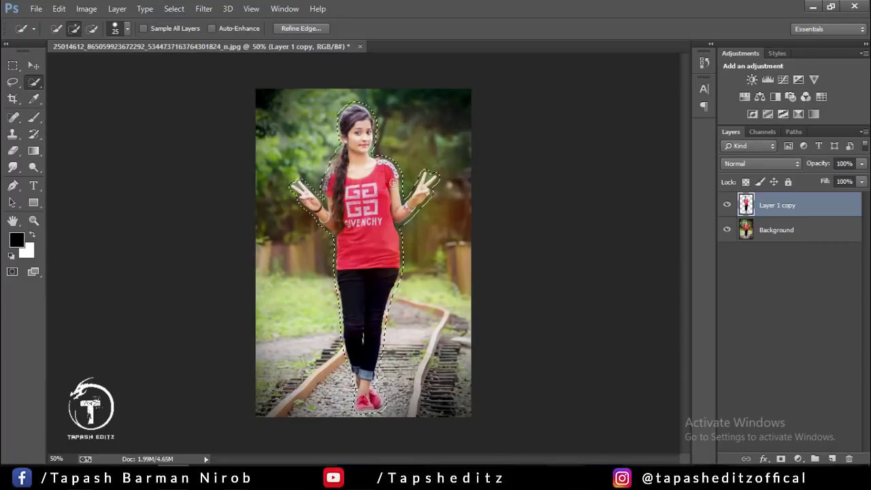
# - Content-Aware fill the selection on Background, hide Layer 1 copy, and deselect
pyautogui.click(755, 227)
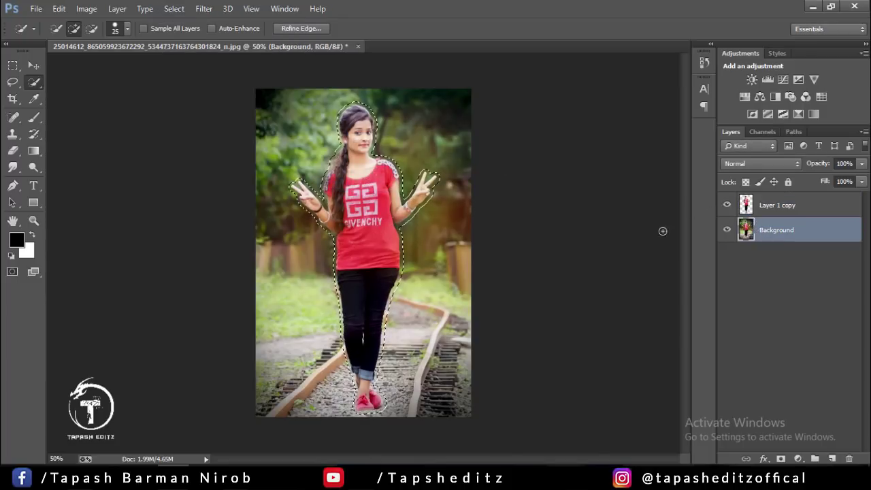
pyautogui.rightClick(390, 229)
pyautogui.click(439, 373)
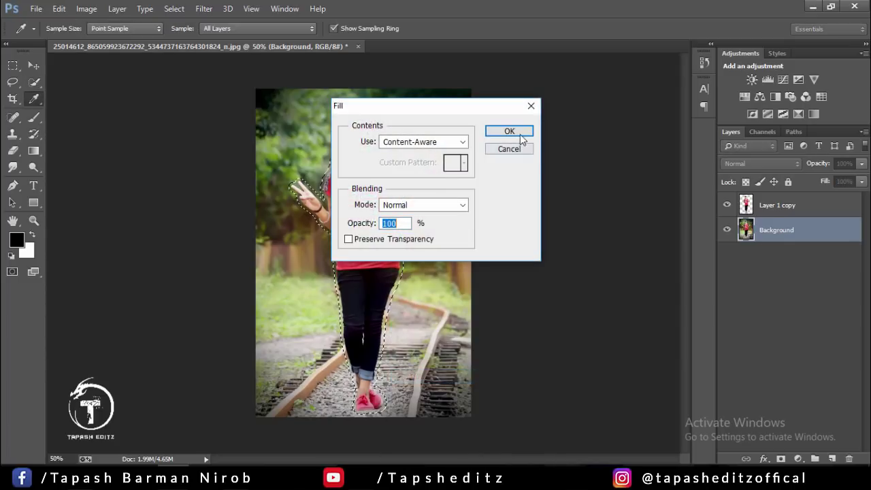
pyautogui.click(519, 134)
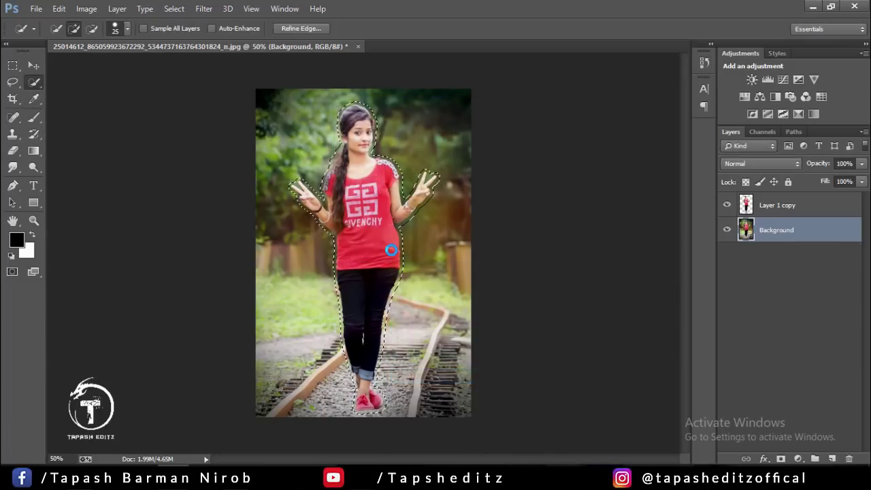
pyautogui.click(728, 205)
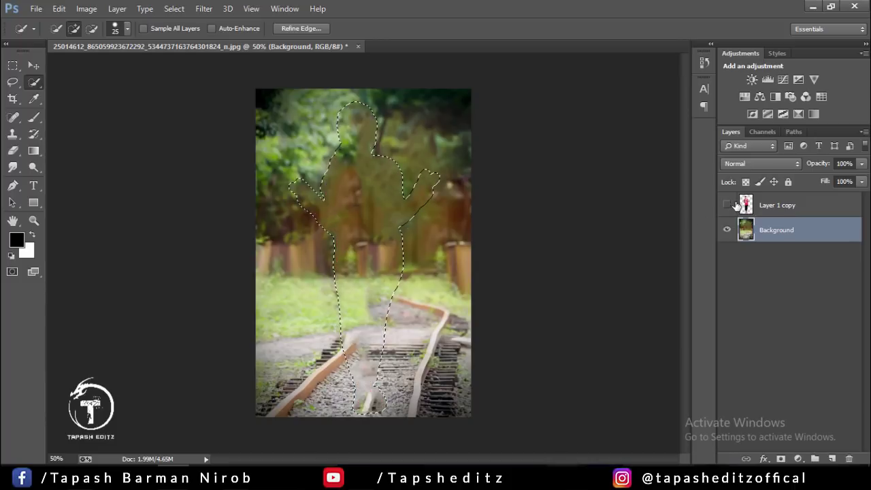
pyautogui.rightClick(408, 182)
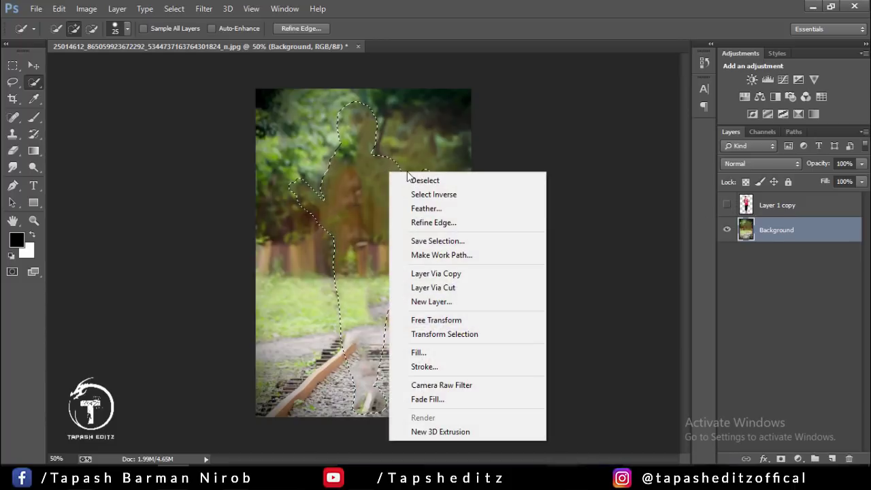
pyautogui.click(413, 182)
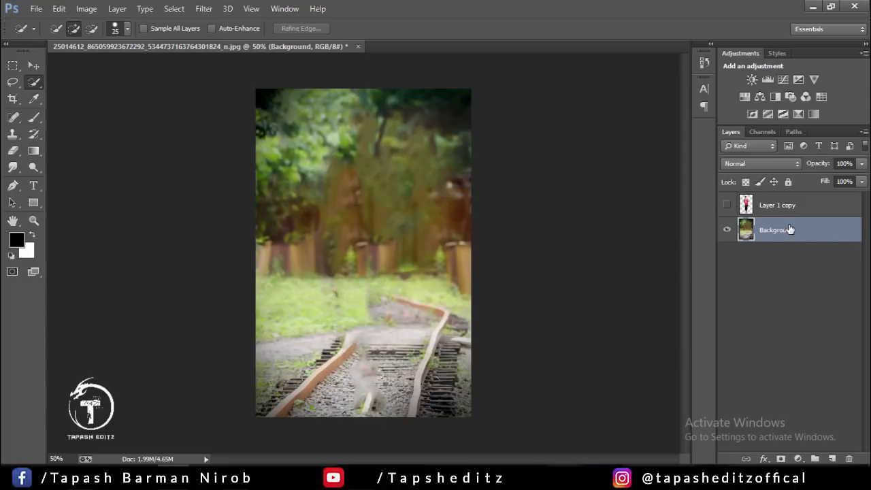
# - Clone gravel with a 100 px brush over the ghost patch, then show Layer 1 copy again
pyautogui.click(13, 133)
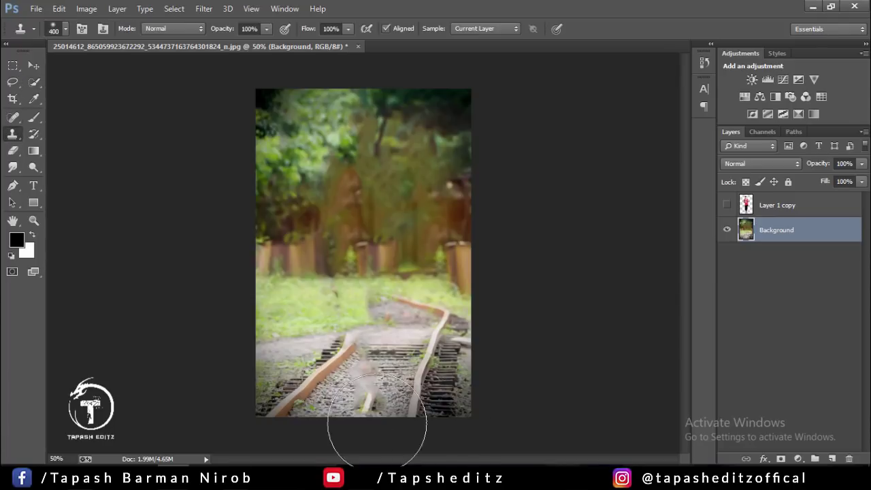
pyautogui.press('[')
pyautogui.press('[')
pyautogui.press('[')
pyautogui.press('[')
pyautogui.press('[')
pyautogui.keyDown('alt'); pyautogui.click(338, 395); pyautogui.keyUp('alt')
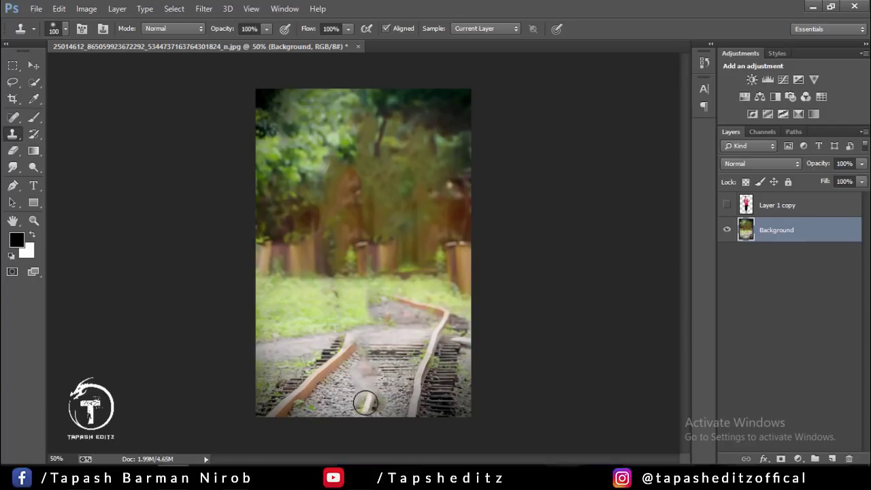
pyautogui.moveTo(365, 403)
pyautogui.mouseDown()
pyautogui.moveTo(375, 406)
pyautogui.moveTo(348, 392)
pyautogui.moveTo(351, 368)
pyautogui.moveTo(372, 371)
pyautogui.moveTo(412, 344)
pyautogui.moveTo(389, 365)
pyautogui.moveTo(361, 367)
pyautogui.mouseUp()
pyautogui.click(726, 206)
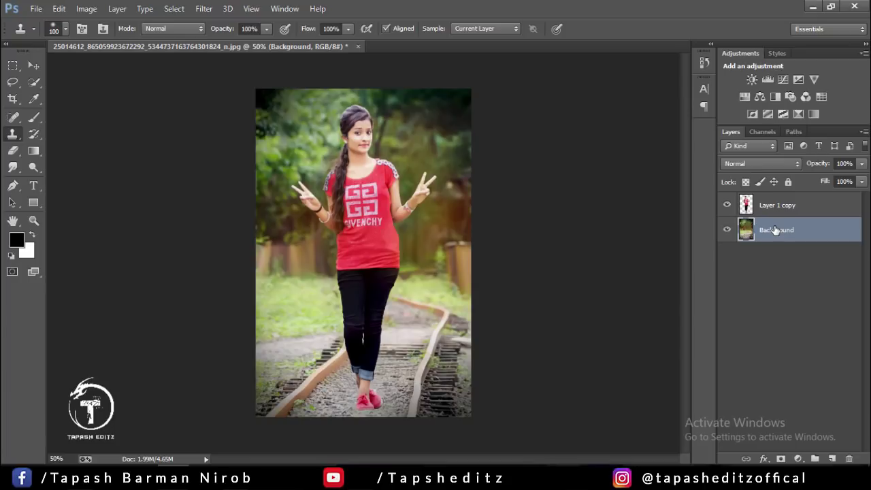
# - Start a Tilt-Shift blur and move its focus zone down toward the girl's feet
pyautogui.click(204, 8)
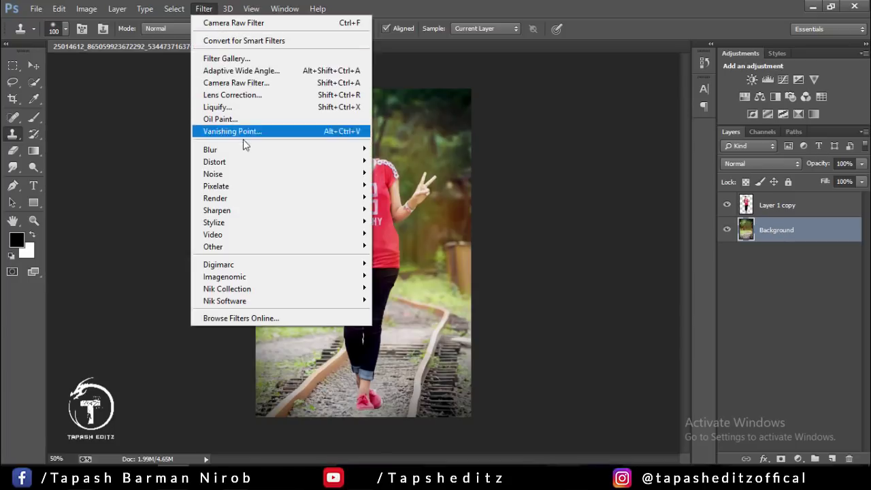
pyautogui.moveTo(210, 149)
pyautogui.click(412, 171)
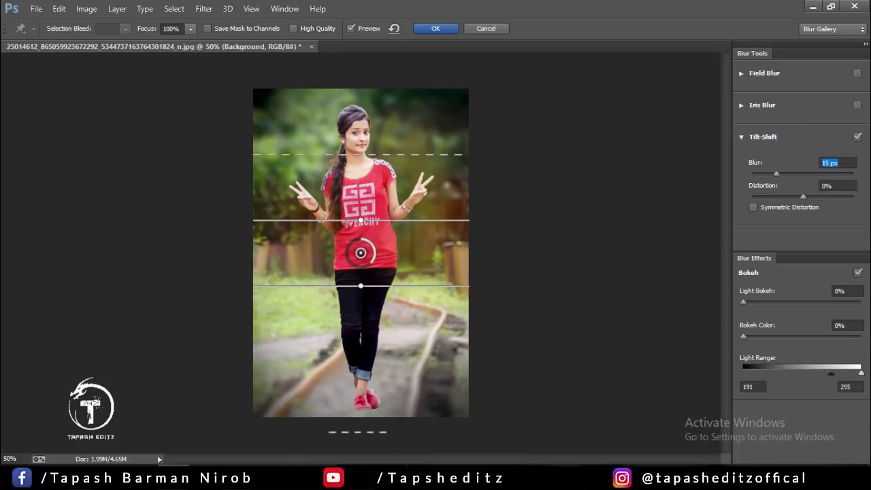
pyautogui.moveTo(408, 323); pyautogui.dragTo(409, 416)
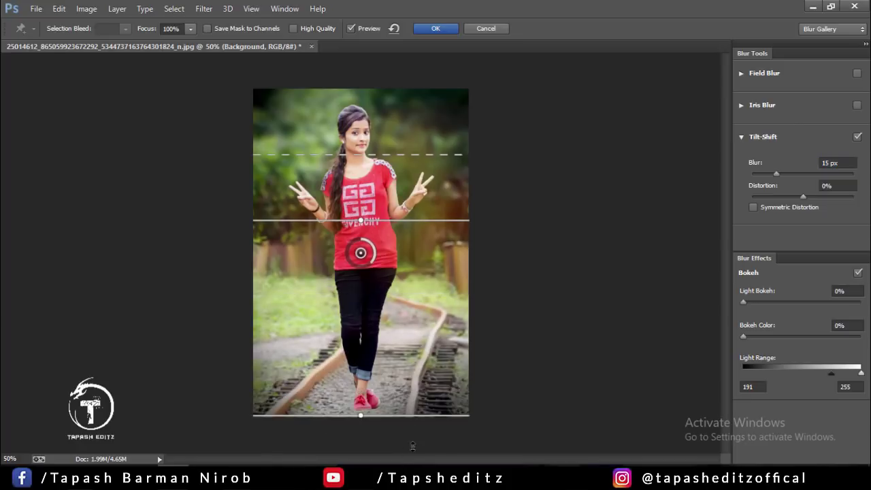
pyautogui.moveTo(363, 259)
pyautogui.mouseDown()
pyautogui.moveTo(371, 397)
pyautogui.moveTo(384, 426)
pyautogui.mouseUp()
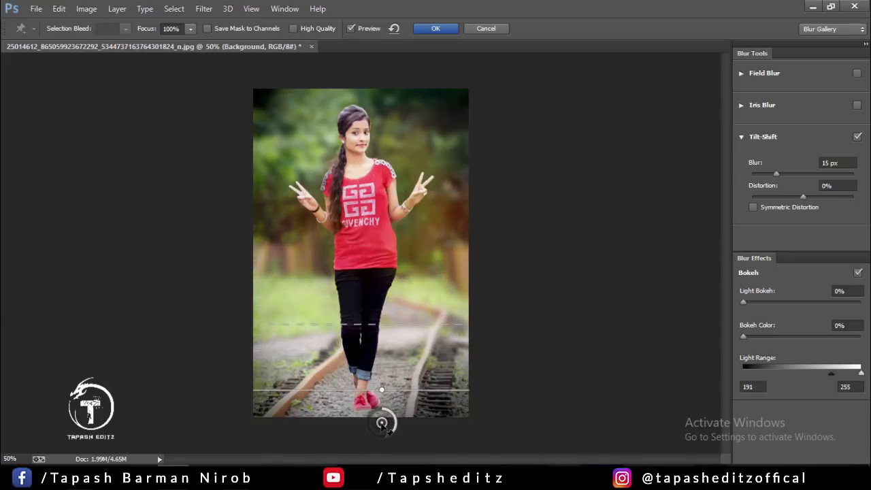
# - Set the tilt-shift blur strength to 40 px
pyautogui.moveTo(777, 173); pyautogui.dragTo(793, 173)
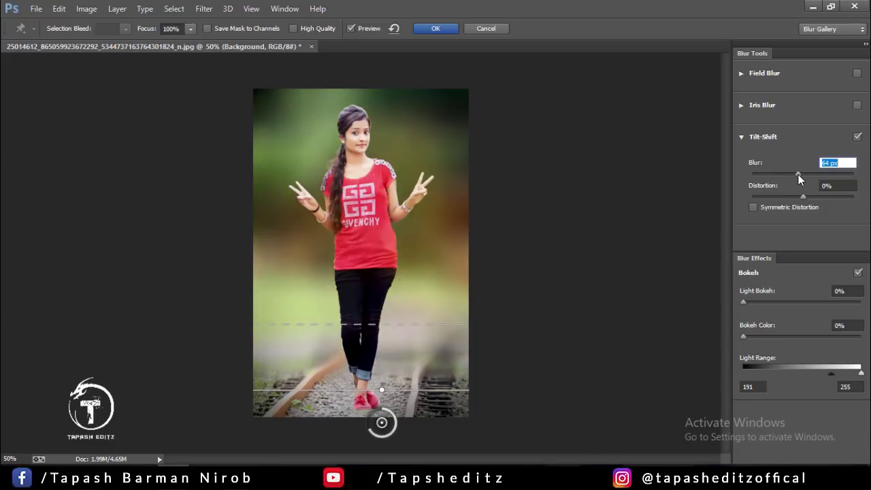
pyautogui.moveTo(797, 175); pyautogui.dragTo(820, 171)
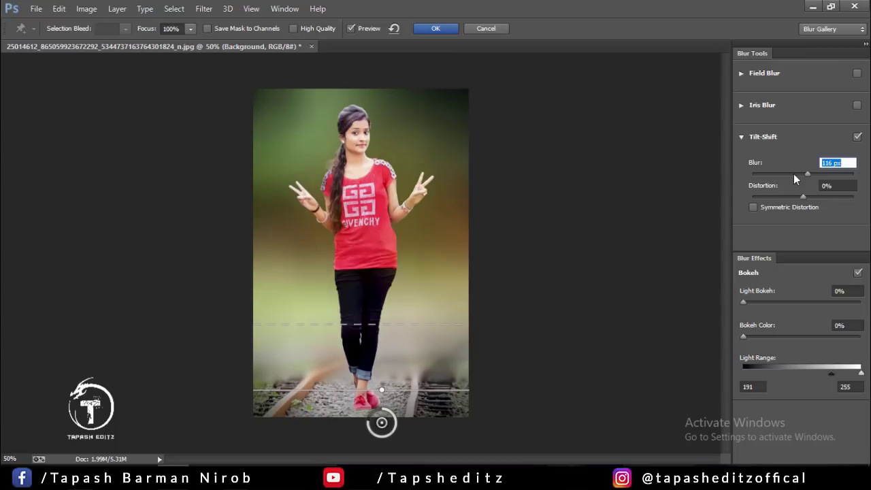
pyautogui.click(794, 173)
pyautogui.moveTo(793, 174); pyautogui.dragTo(788, 174)
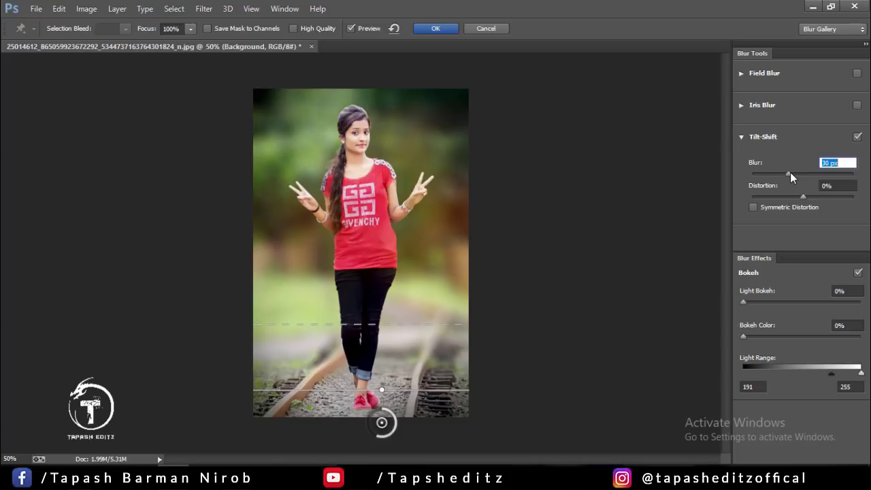
pyautogui.moveTo(792, 172); pyautogui.dragTo(794, 172)
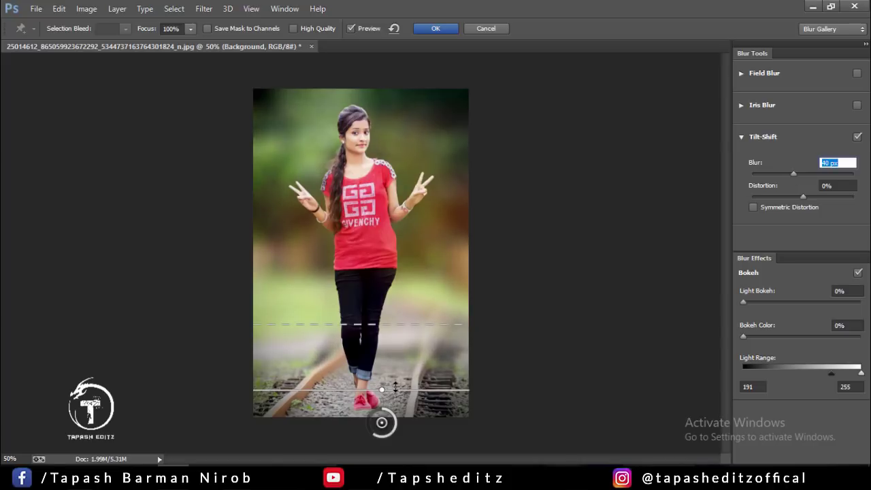
# - Move the sharp band and fade-in line up the track and nudge the pin slightly down
pyautogui.moveTo(395, 391)
pyautogui.mouseDown()
pyautogui.moveTo(394, 374)
pyautogui.moveTo(394, 382)
pyautogui.mouseUp()
pyautogui.moveTo(418, 316); pyautogui.dragTo(420, 294)
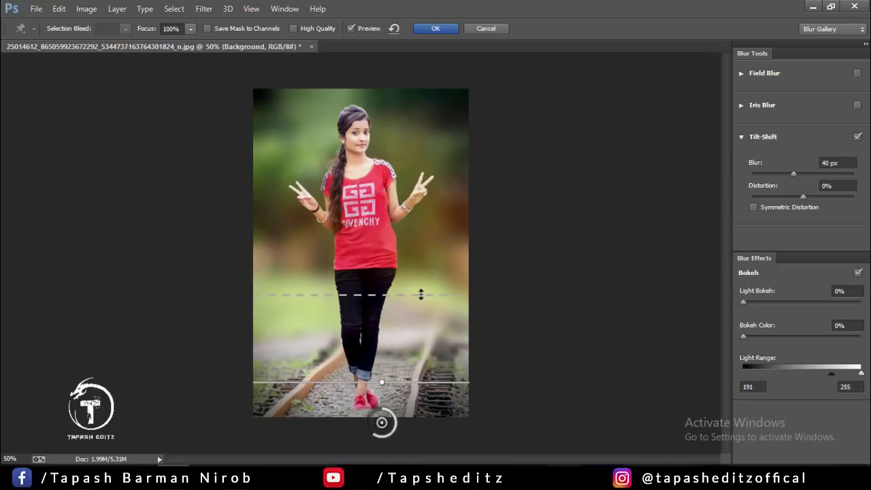
pyautogui.moveTo(424, 414); pyautogui.dragTo(427, 420)
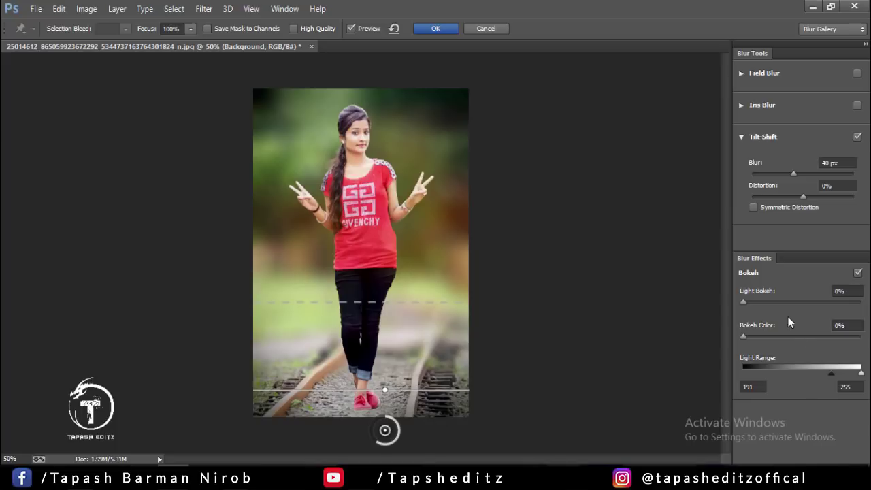
# - Try Light Bokeh and Light Range, reset Light Bokeh to 0%, and apply the blur
pyautogui.moveTo(783, 304); pyautogui.dragTo(819, 304)
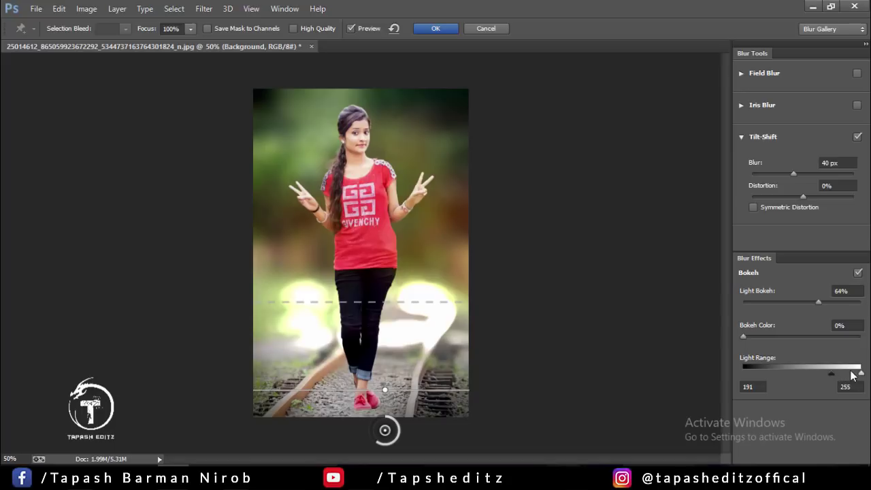
pyautogui.moveTo(860, 374); pyautogui.dragTo(828, 373)
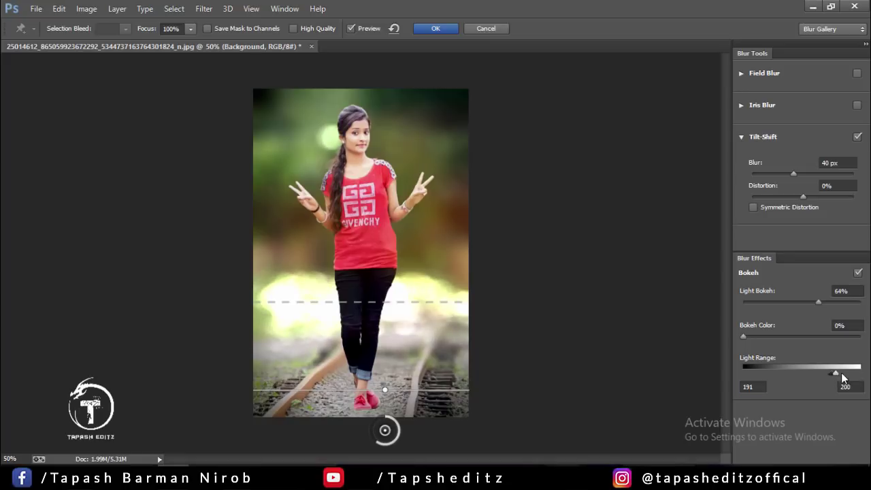
pyautogui.moveTo(833, 374)
pyautogui.mouseDown()
pyautogui.moveTo(861, 374)
pyautogui.moveTo(787, 371)
pyautogui.mouseUp()
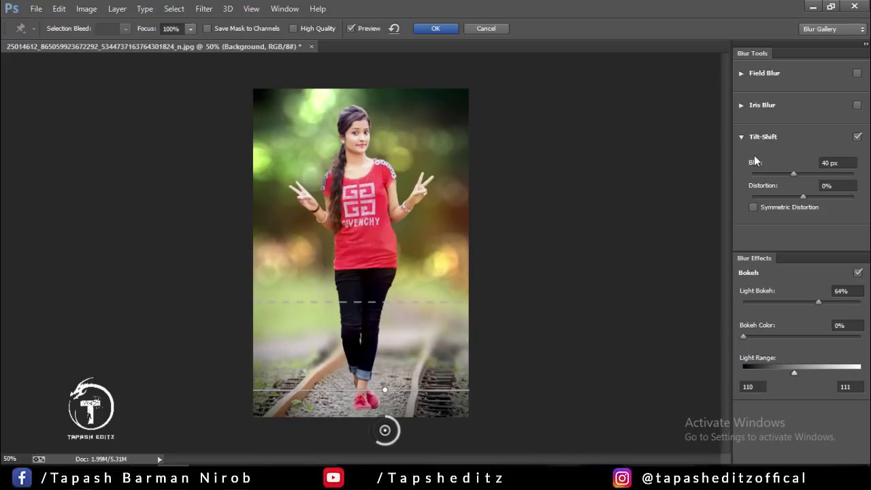
pyautogui.moveTo(779, 302); pyautogui.dragTo(743, 303)
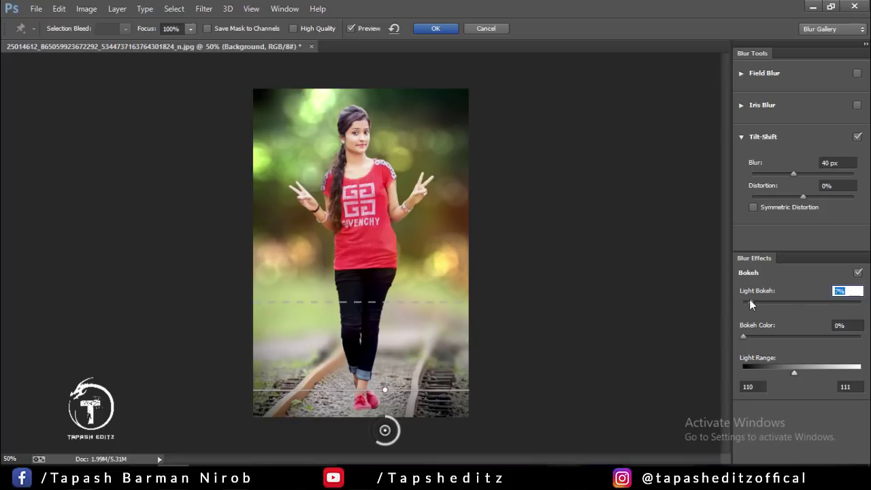
pyautogui.click(435, 28)
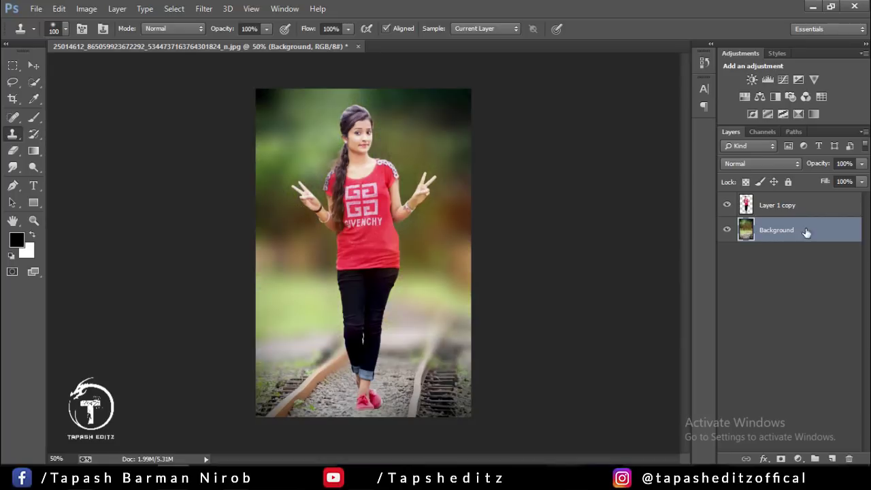
# - Check the girl layer, merge all visible layers into one Background, and start the Camera Raw Filter
pyautogui.click(727, 205)
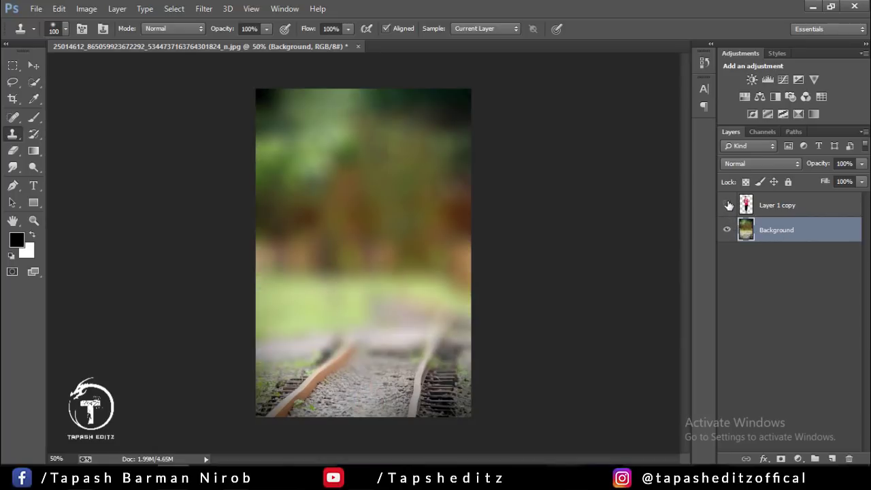
pyautogui.click(727, 205)
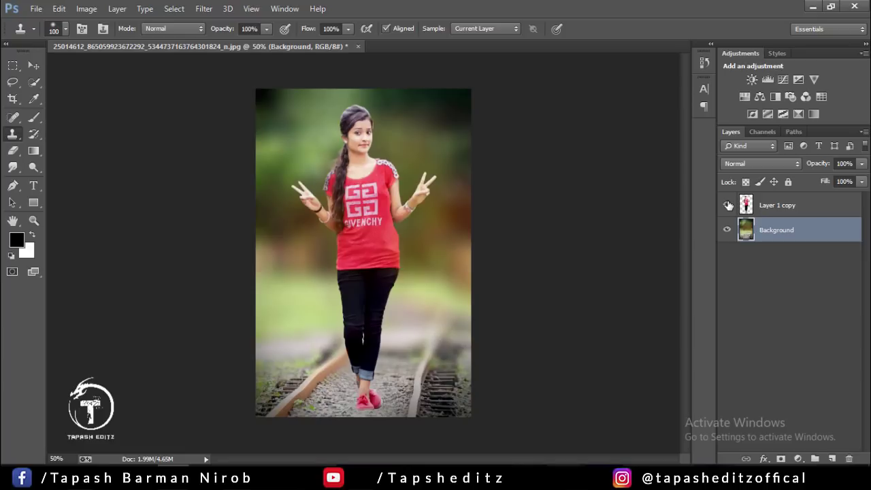
pyautogui.click(785, 214)
pyautogui.rightClick(785, 214)
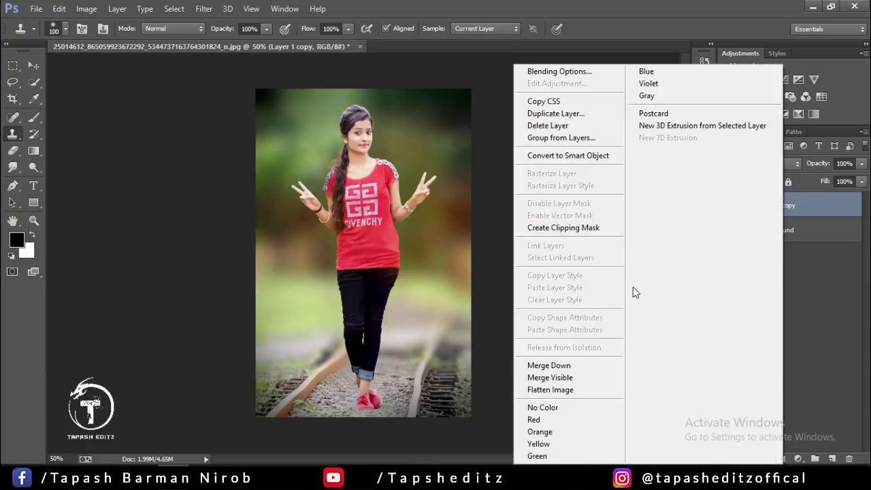
pyautogui.click(564, 377)
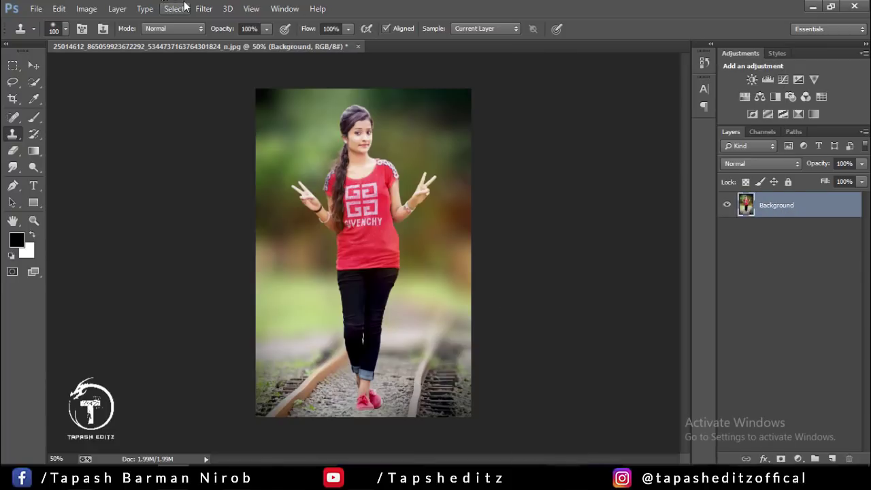
pyautogui.click(203, 8)
pyautogui.click(217, 80)
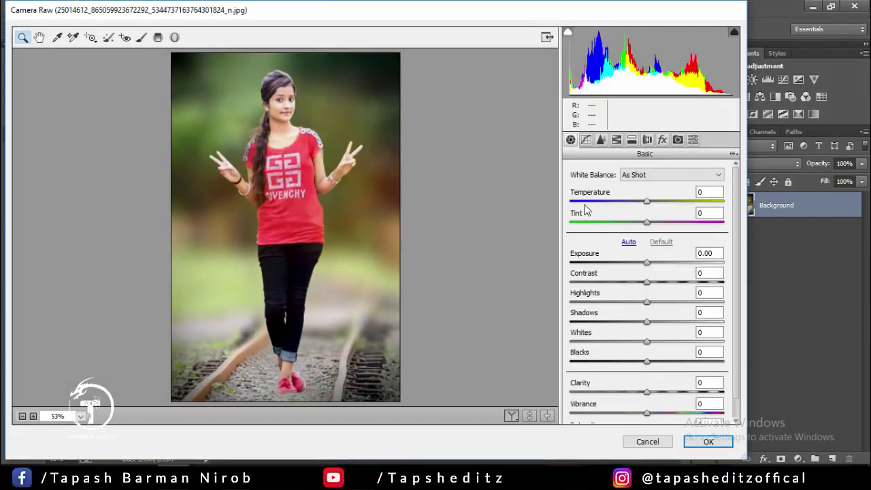
# - In Camera Raw Basic, set Shadows to +28, Blacks to -21 and lower Contrast slightly
pyautogui.moveTo(646, 322); pyautogui.dragTo(669, 322)
pyautogui.moveTo(647, 361); pyautogui.dragTo(631, 361)
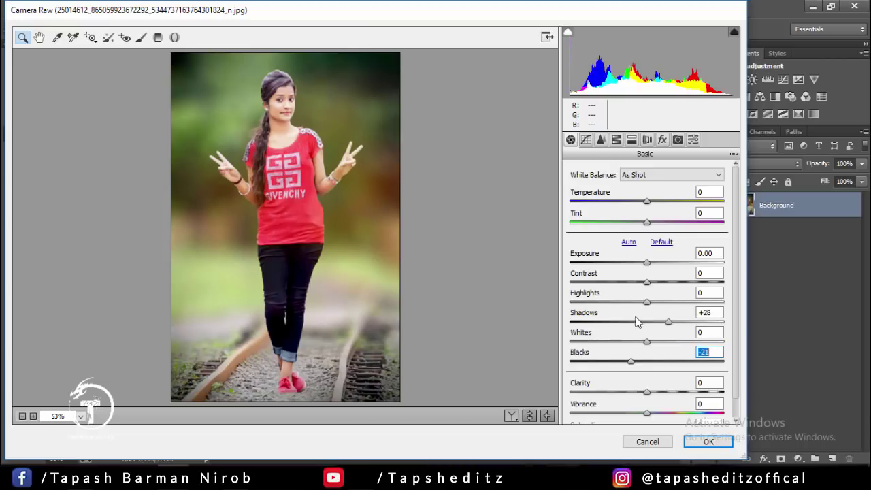
pyautogui.moveTo(647, 282)
pyautogui.mouseDown()
pyautogui.moveTo(639, 282)
pyautogui.moveTo(649, 279)
pyautogui.mouseUp()
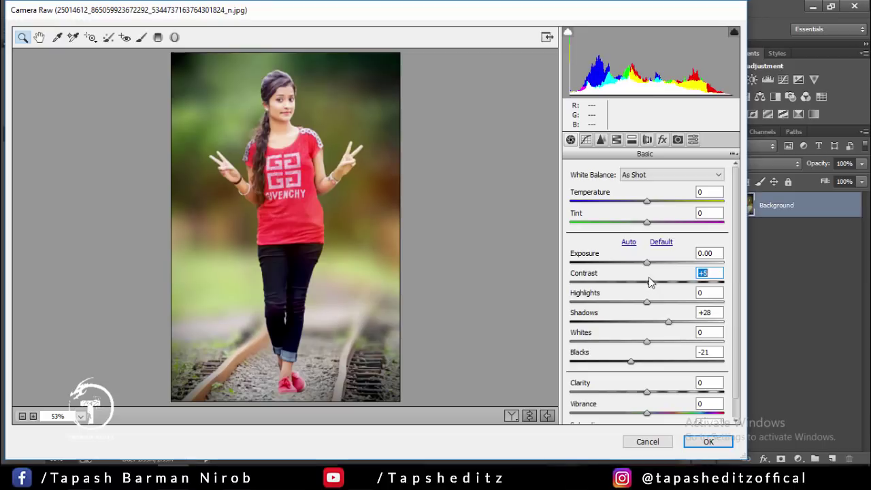
pyautogui.click(616, 140)
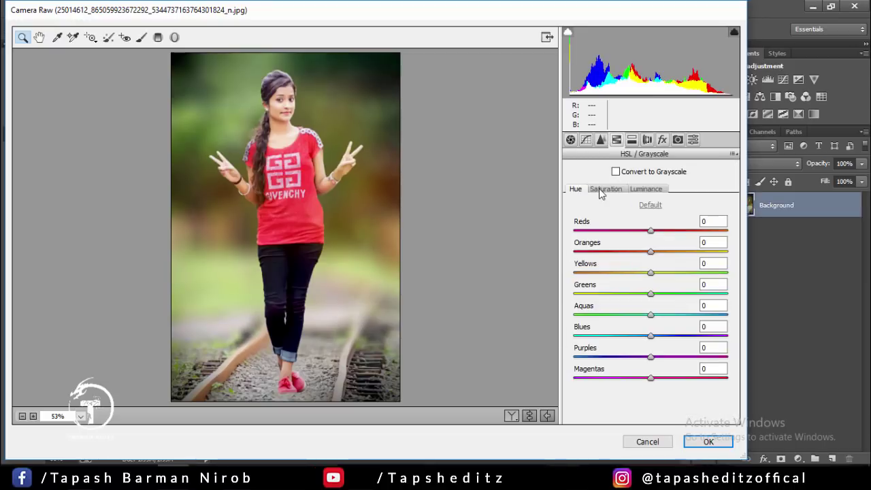
# - Boost the greens' saturation and raise the oranges' luminance in HSL
pyautogui.click(600, 191)
pyautogui.moveTo(650, 293)
pyautogui.mouseDown()
pyautogui.moveTo(616, 294)
pyautogui.moveTo(673, 290)
pyautogui.moveTo(666, 273)
pyautogui.mouseUp()
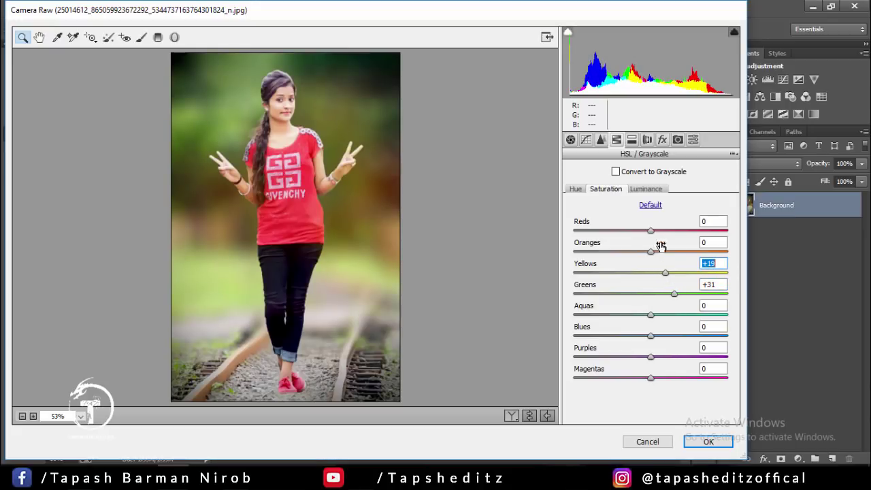
pyautogui.click(647, 191)
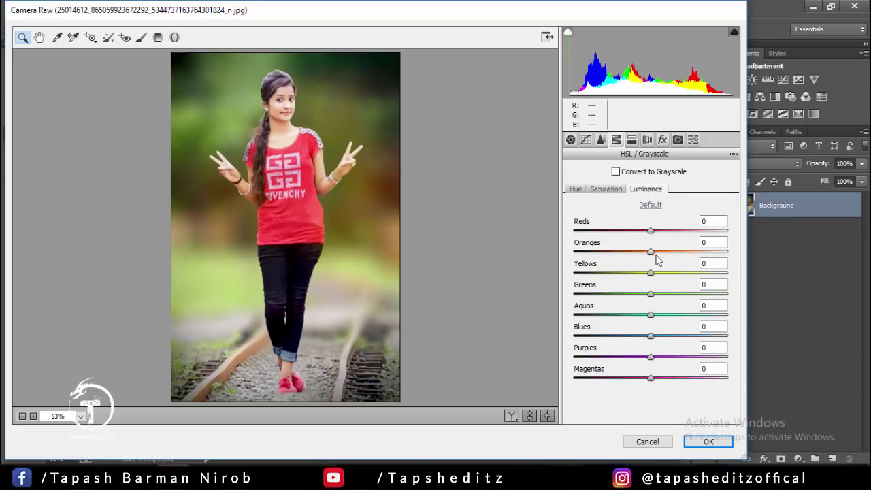
pyautogui.moveTo(651, 252)
pyautogui.mouseDown()
pyautogui.moveTo(672, 255)
pyautogui.moveTo(659, 257)
pyautogui.moveTo(640, 233)
pyautogui.moveTo(691, 236)
pyautogui.mouseUp()
# - Shift the yellows and greens hue to -38 and apply the Camera Raw grade
pyautogui.click(605, 189)
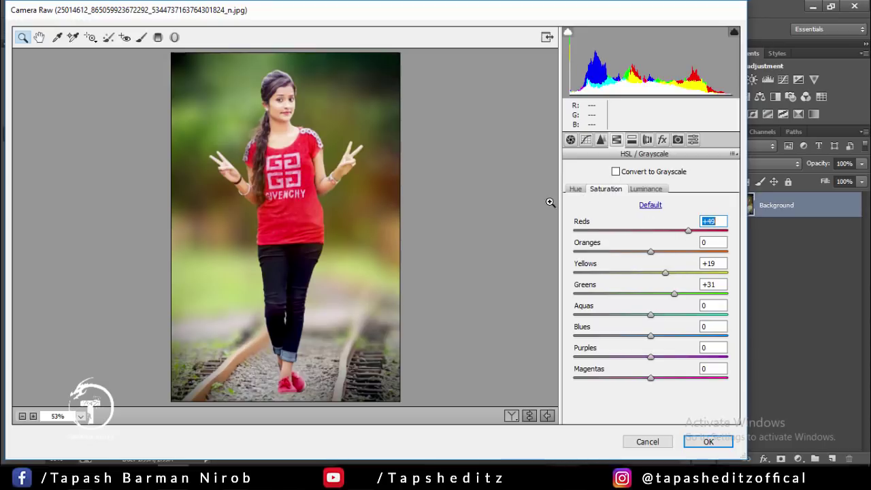
pyautogui.click(575, 189)
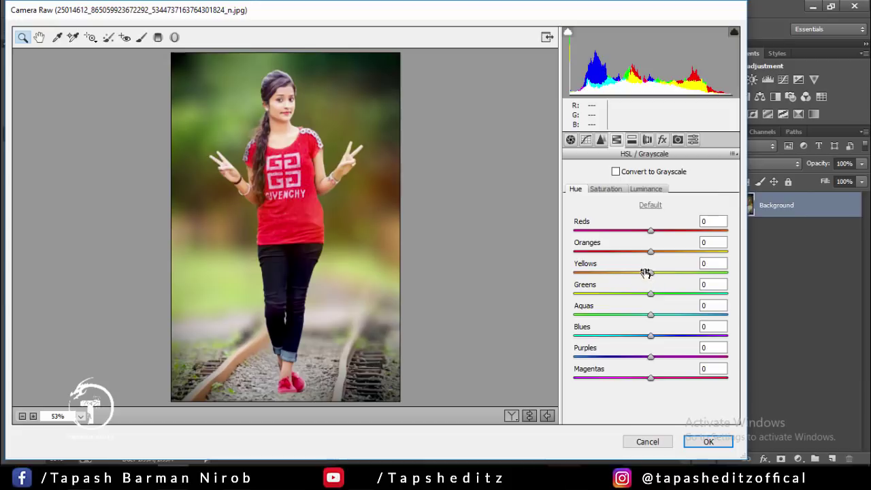
pyautogui.moveTo(646, 272)
pyautogui.mouseDown()
pyautogui.moveTo(664, 274)
pyautogui.moveTo(599, 267)
pyautogui.moveTo(622, 272)
pyautogui.moveTo(636, 293)
pyautogui.moveTo(622, 283)
pyautogui.mouseUp()
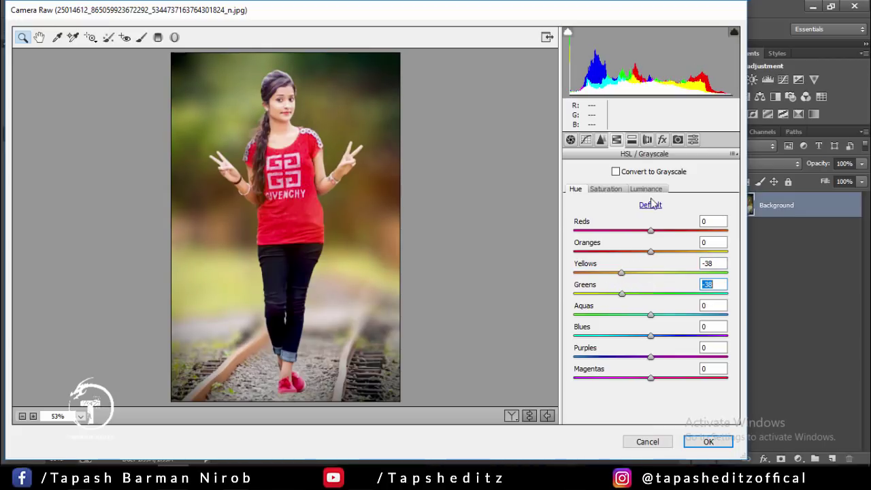
pyautogui.click(708, 441)
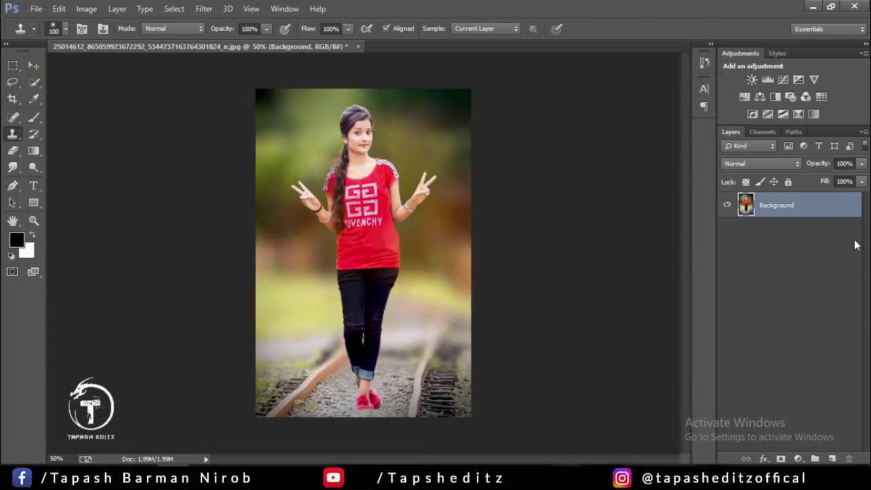
pyautogui.click(33, 65)
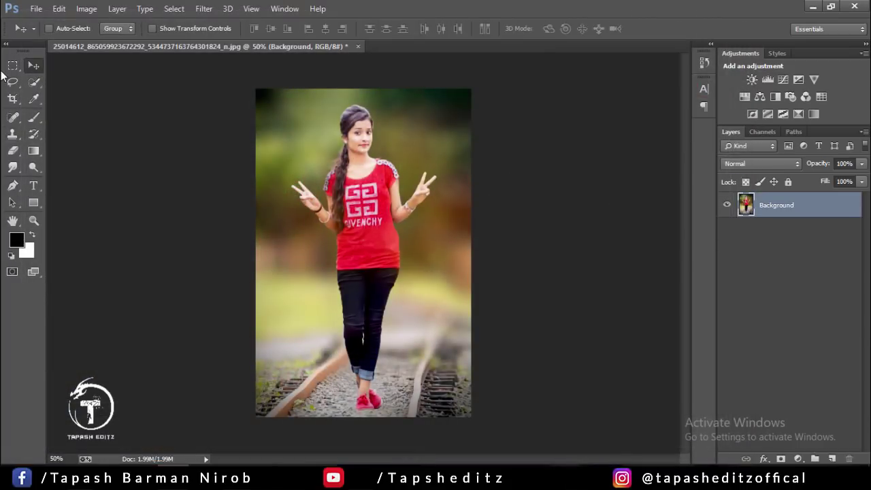
pyautogui.hotkey('ctrl', '-')
pyautogui.hotkey('ctrl', '-')
pyautogui.hotkey('ctrl', '-')
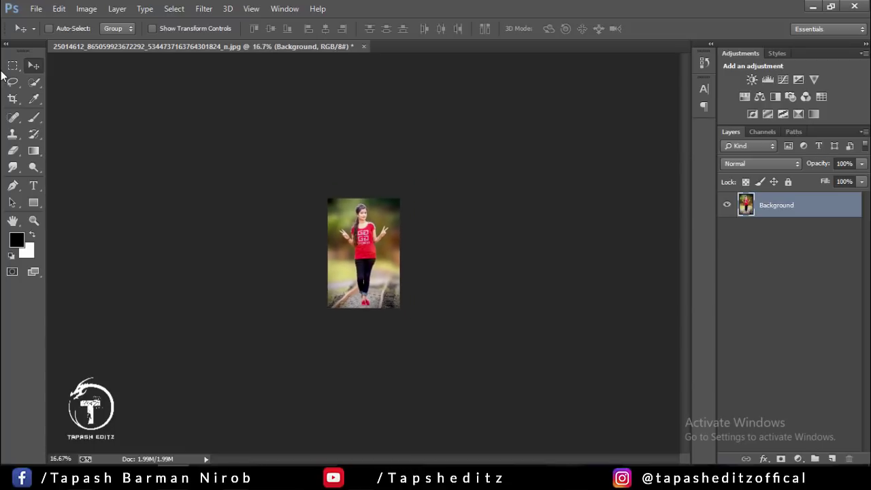
pyautogui.hotkey('ctrl', '+')
pyautogui.hotkey('ctrl', '+')
pyautogui.hotkey('ctrl', '+')
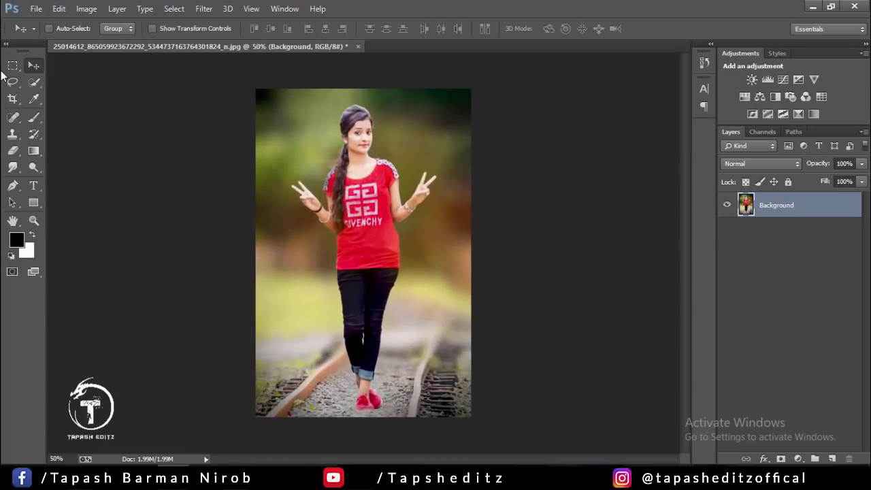